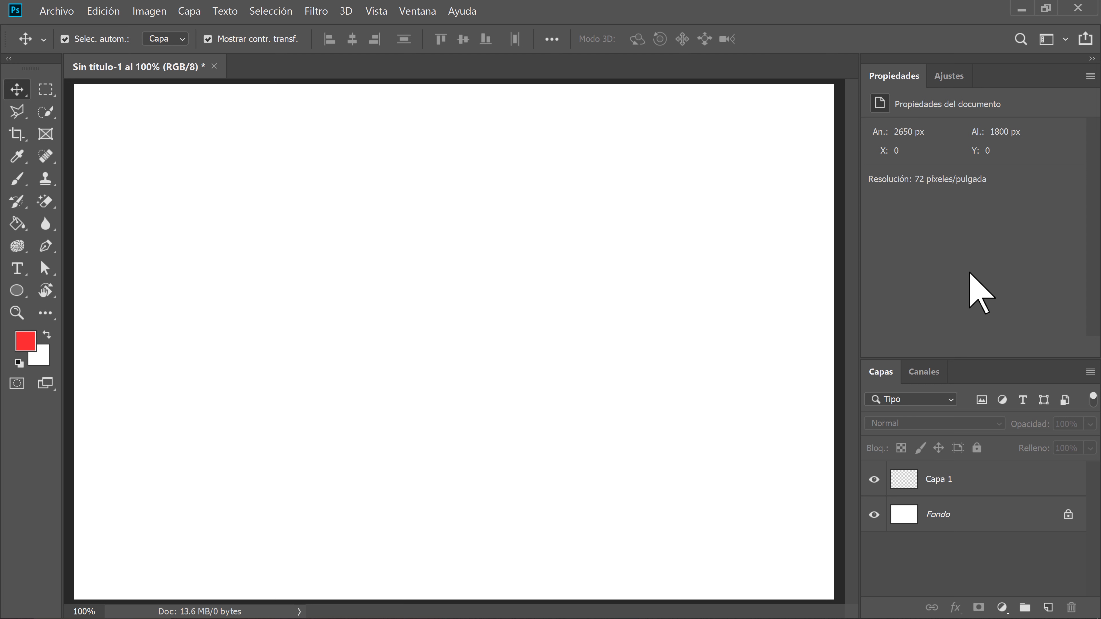
Step: Float the Pinceles panel over the canvas alone, with Ajustes del pincel closed
click(419, 12)
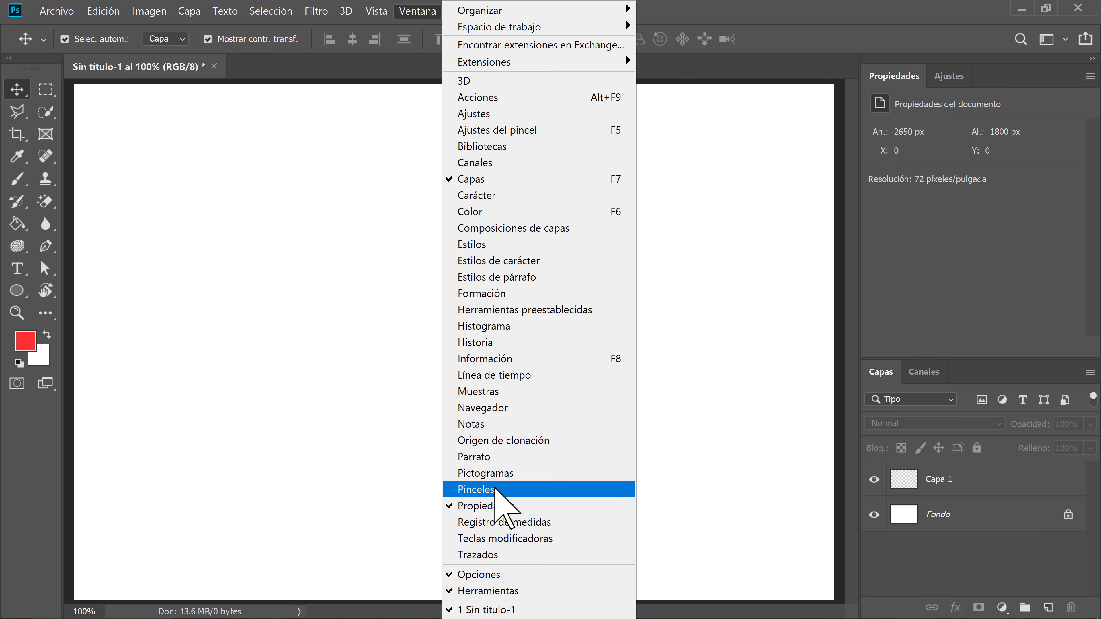
click(494, 490)
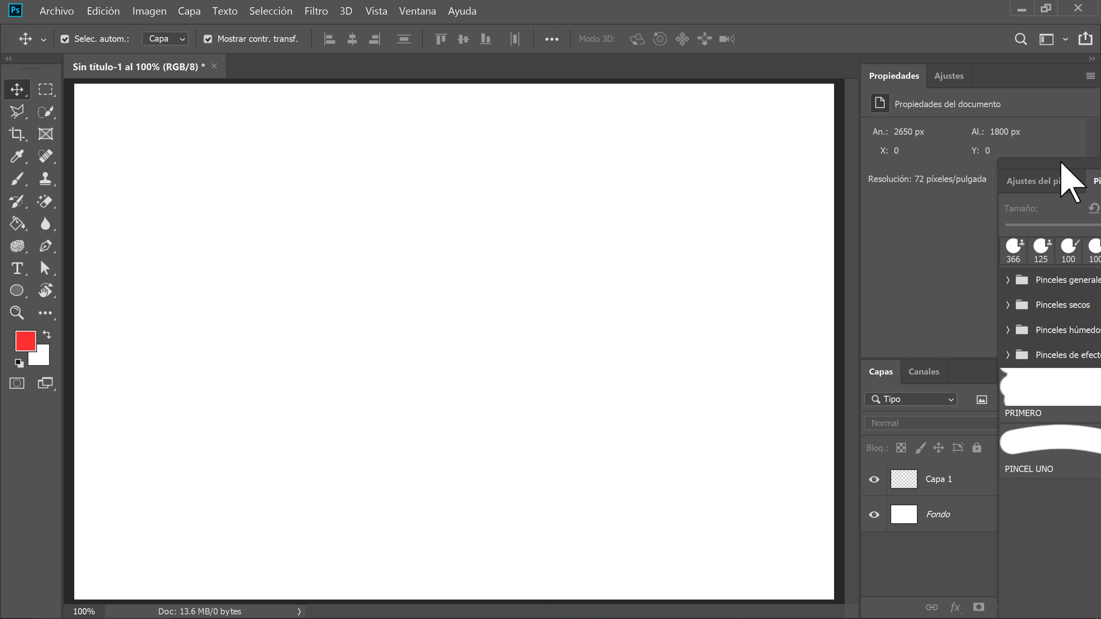
mouse_move(932, 182)
mouse_down()
mouse_move(294, 100)
mouse_move(562, 93)
mouse_move(182, 131)
mouse_move(294, 115)
mouse_up()
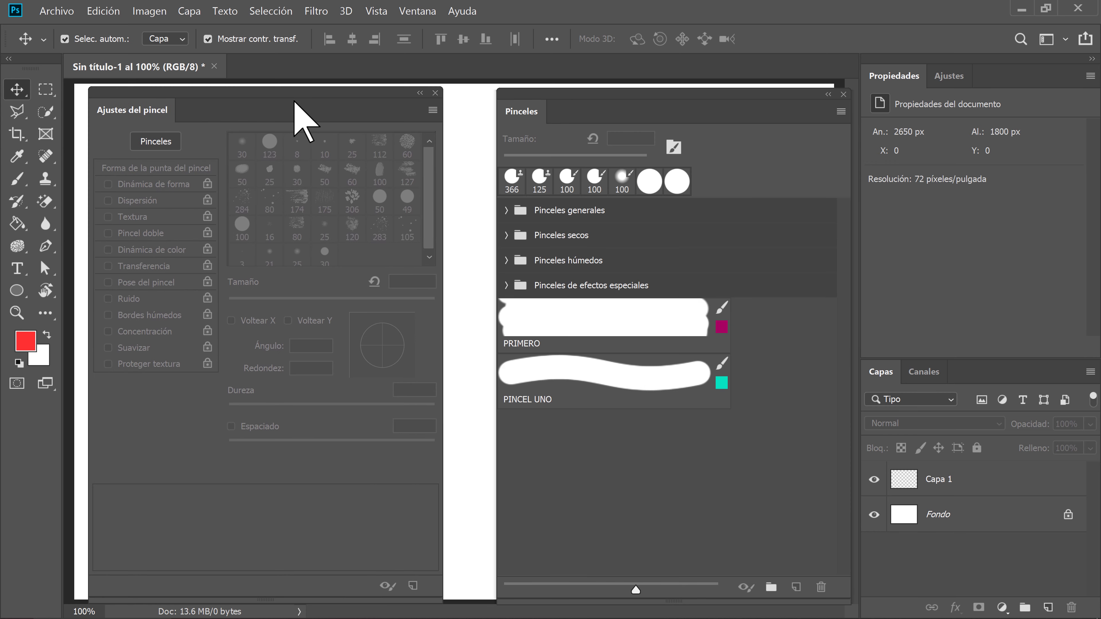
click(435, 93)
drag(645, 97, 622, 96)
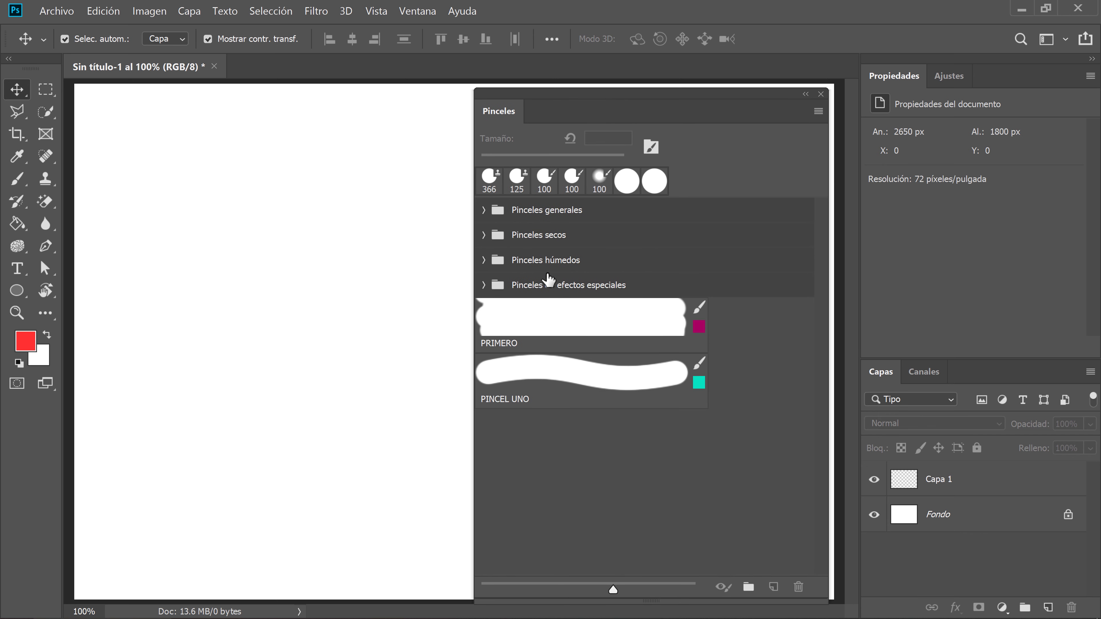
Step: Activate the Pincel brush tool at 100 px and target Capa 1 for painting
click(18, 180)
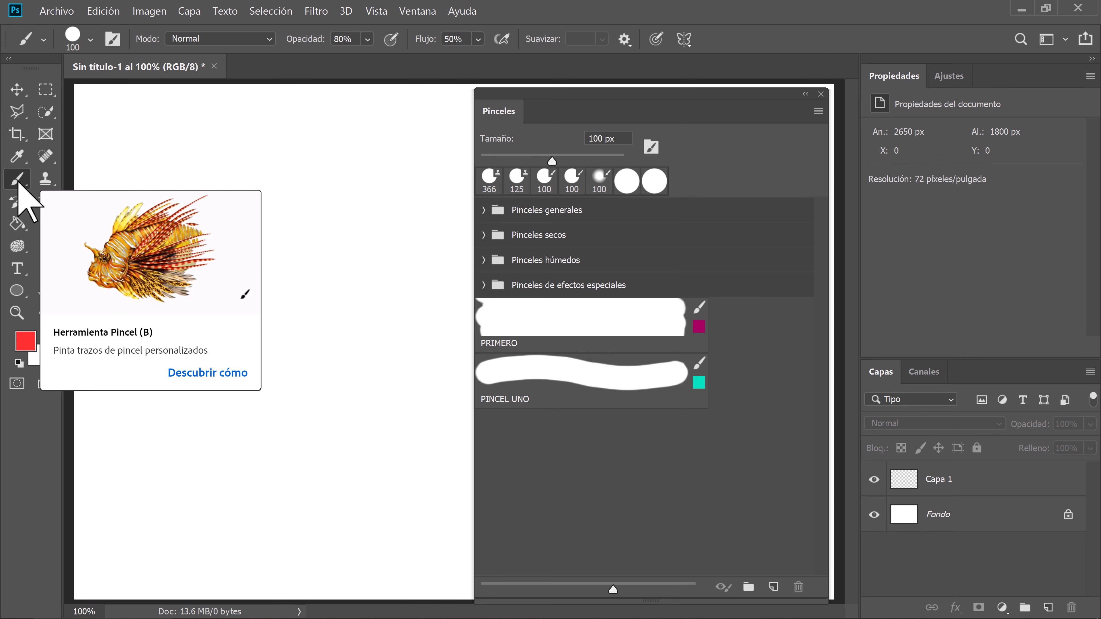
right_click(17, 180)
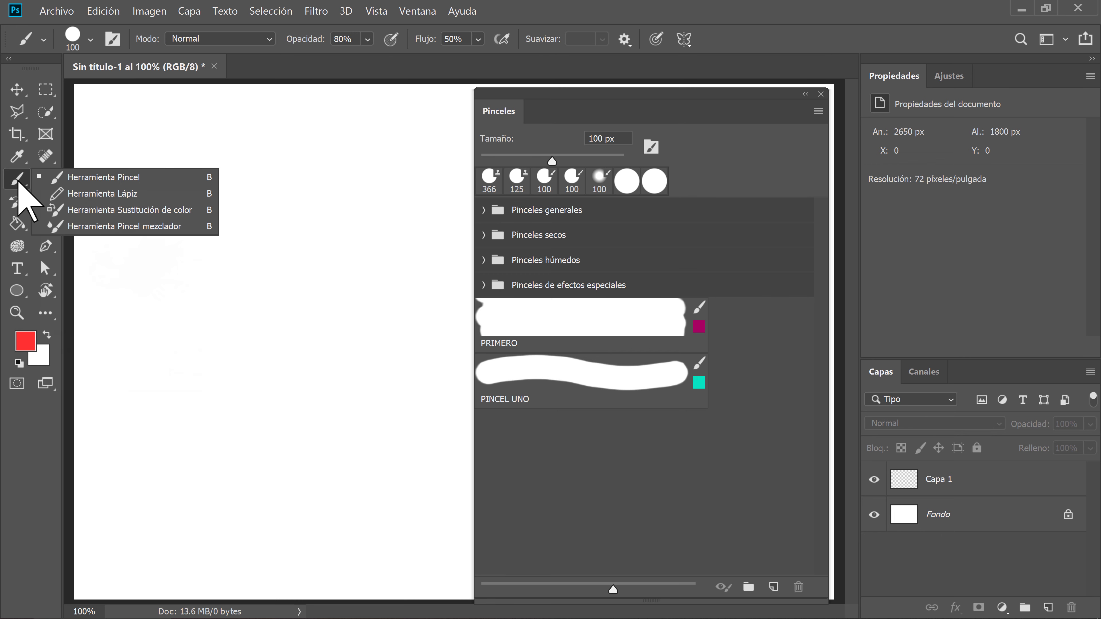
click(137, 177)
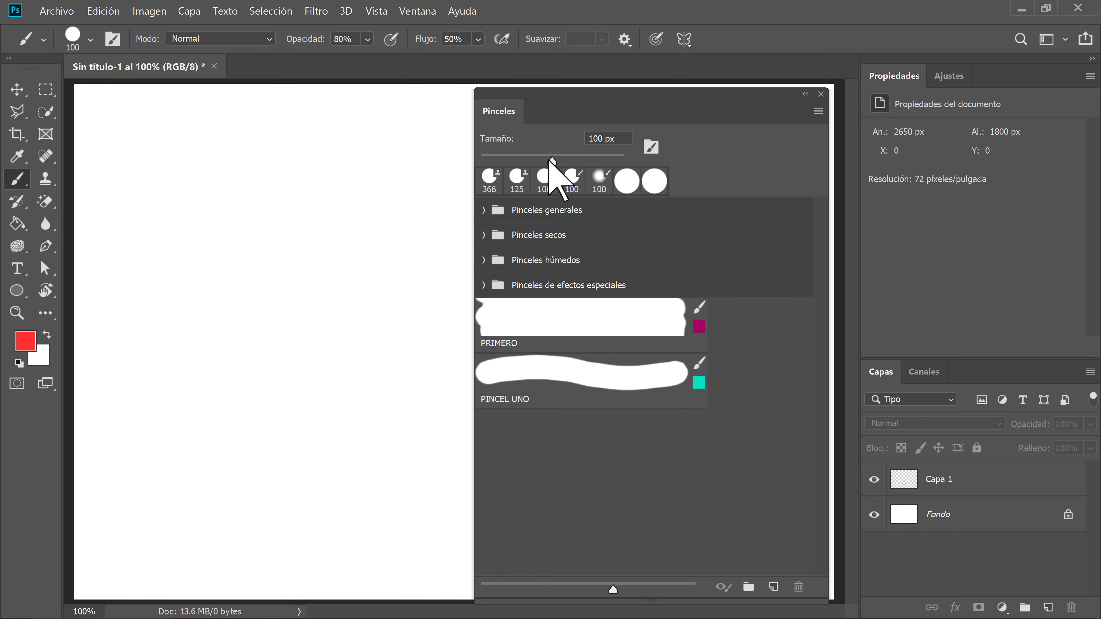
click(960, 485)
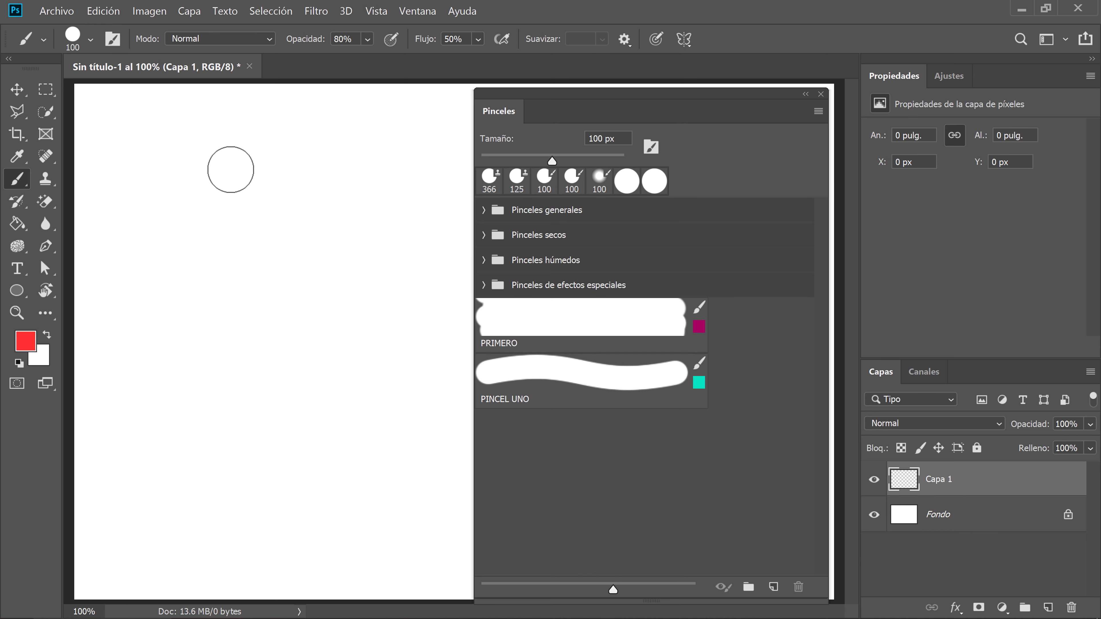
click(89, 39)
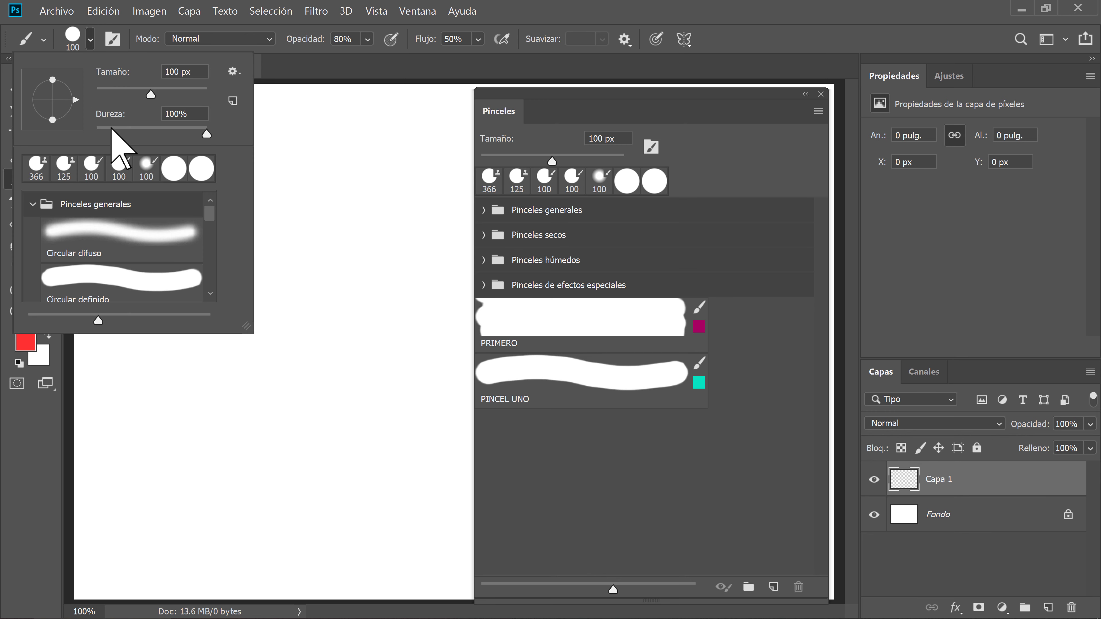
click(31, 204)
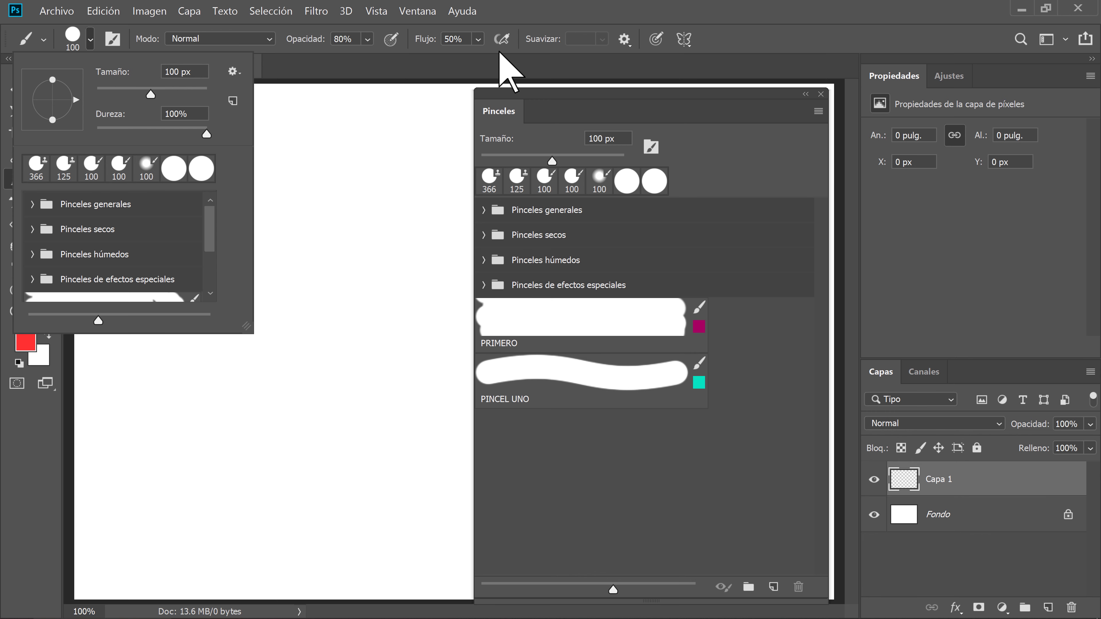
click(583, 31)
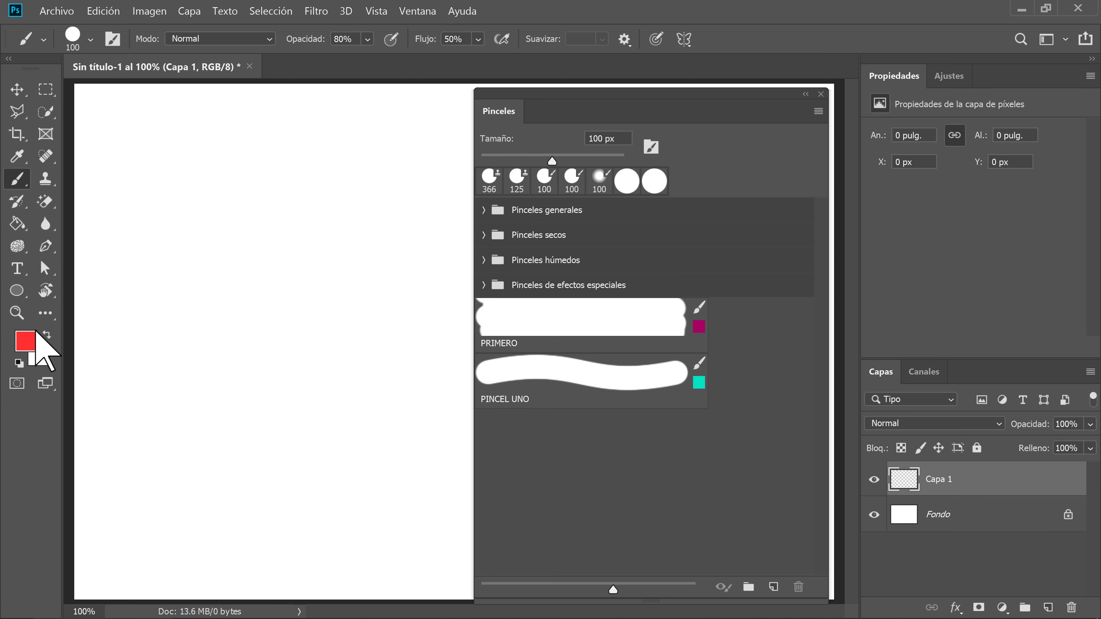
Step: Paint a red S test stroke, undo it, and expand the Pinceles generales folder
click(33, 343)
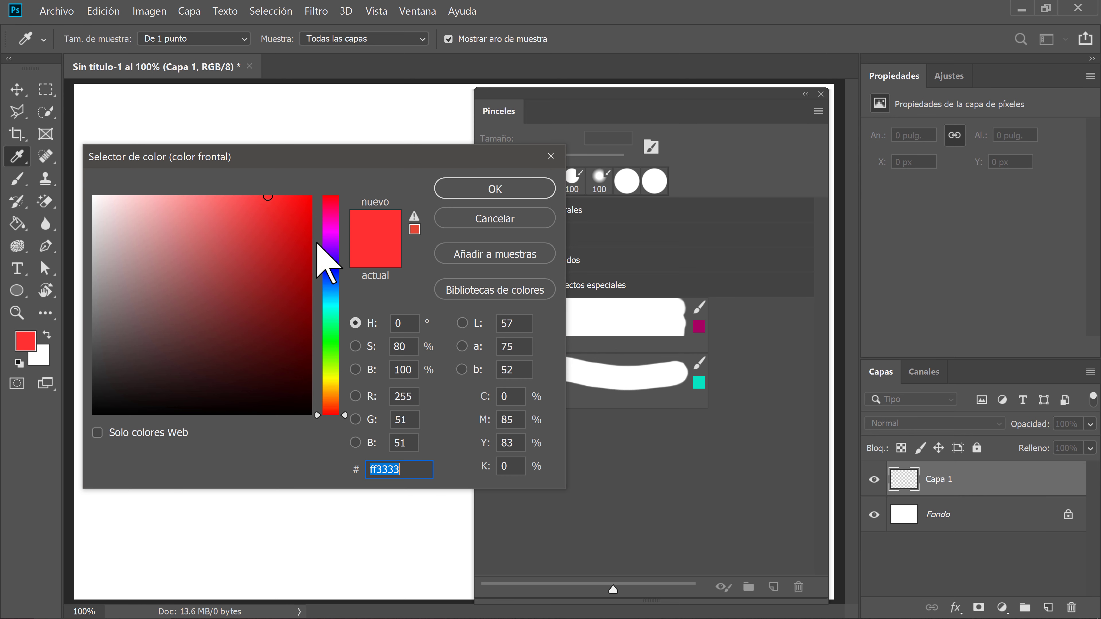
click(498, 191)
mouse_move(396, 124)
mouse_down()
mouse_move(206, 253)
mouse_move(386, 324)
mouse_move(196, 393)
mouse_move(203, 440)
mouse_up()
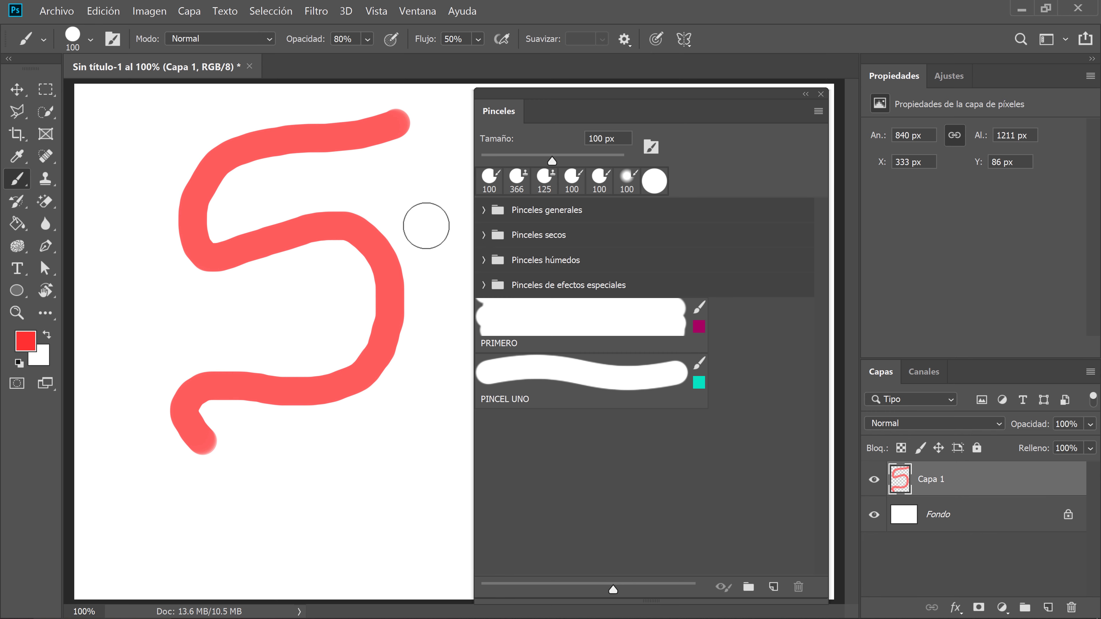
key(ctrl+z)
click(484, 210)
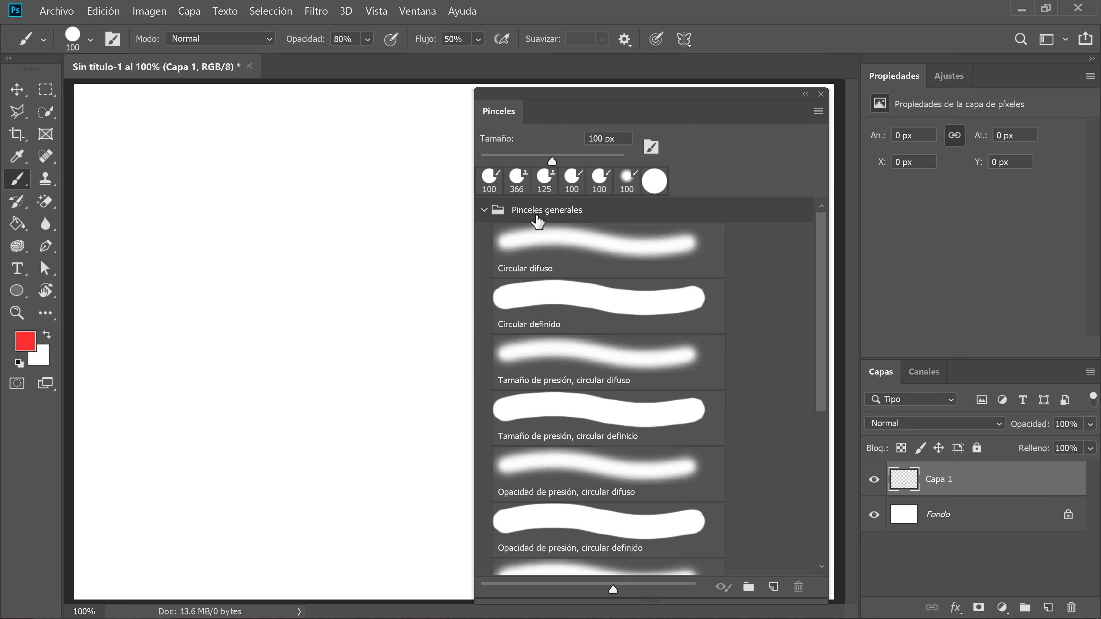
Step: Select the Flujo y opacidad de presión circular suave brush and undo a soft S test stroke
click(586, 361)
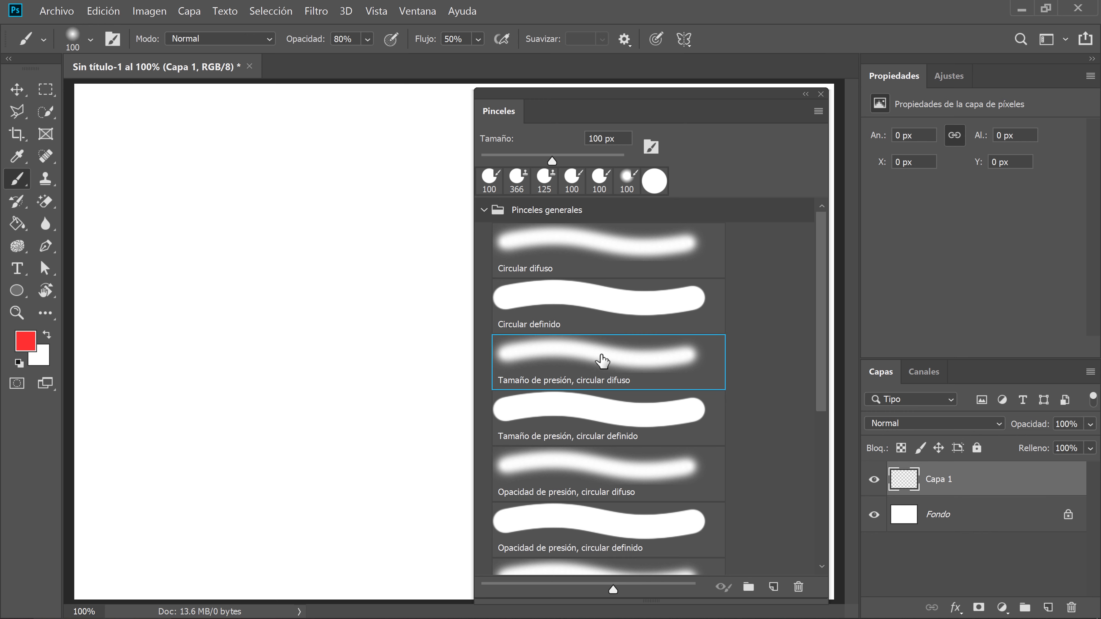
click(484, 210)
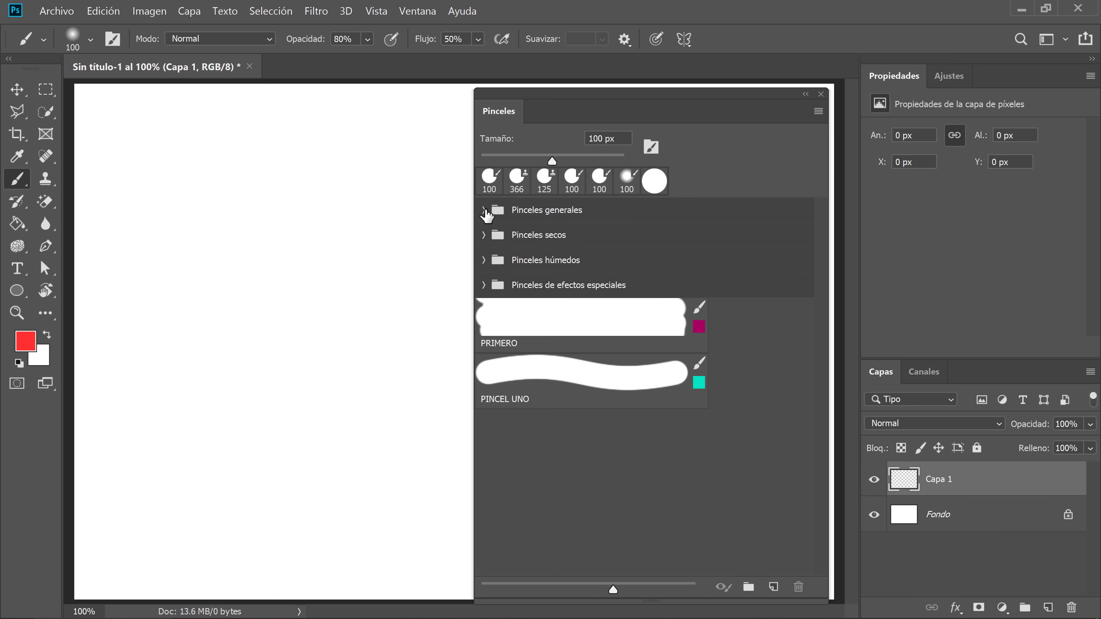
click(484, 210)
scroll(593, 435, down, 2)
scroll(594, 390, down, 2)
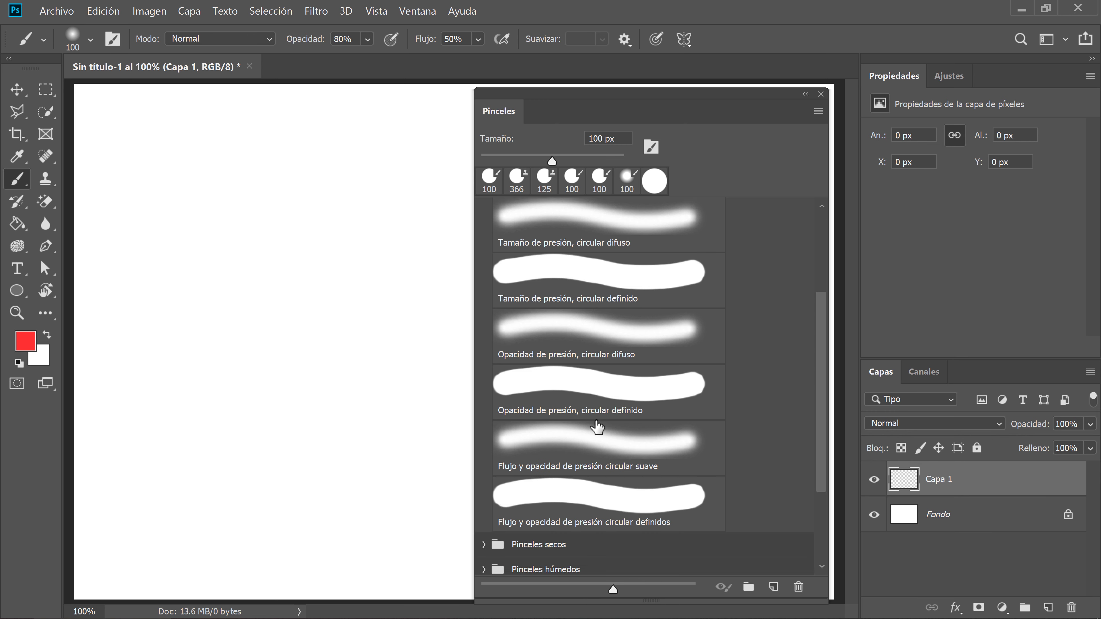
scroll(597, 423, down, 1)
click(600, 391)
mouse_move(374, 146)
mouse_down()
mouse_move(337, 375)
mouse_move(213, 416)
mouse_up()
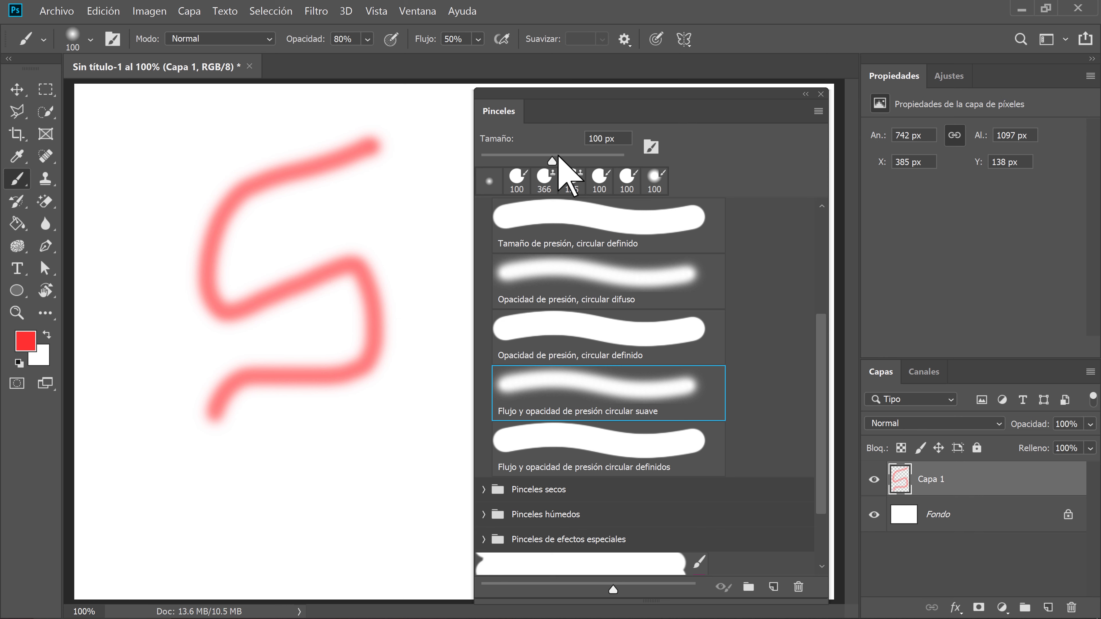
key(ctrl+z)
Step: Enlarge the brush to 472 px and undo its test painting
drag(552, 161, 608, 162)
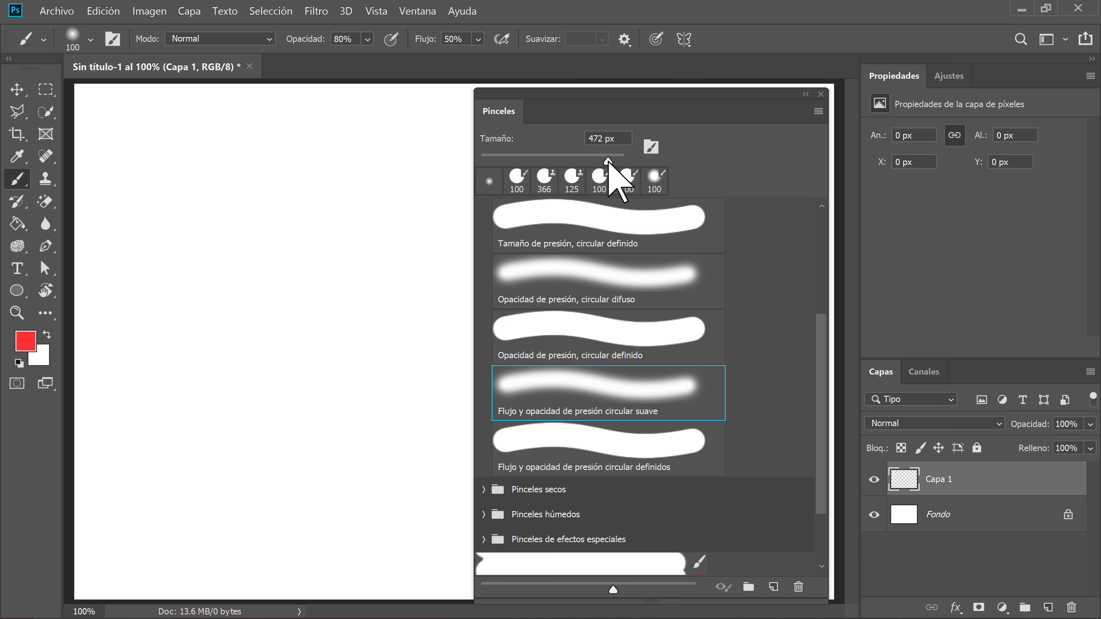
mouse_move(392, 147)
mouse_down()
mouse_move(183, 302)
mouse_move(332, 381)
mouse_move(239, 238)
mouse_move(177, 184)
mouse_move(352, 258)
mouse_move(368, 359)
mouse_up()
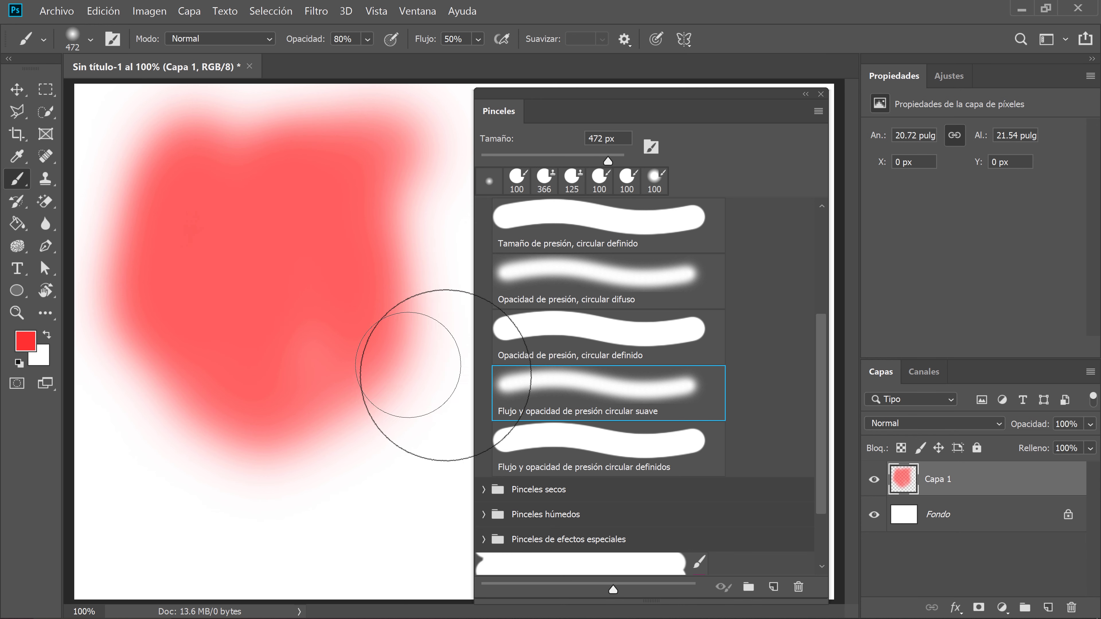
key(ctrl+z)
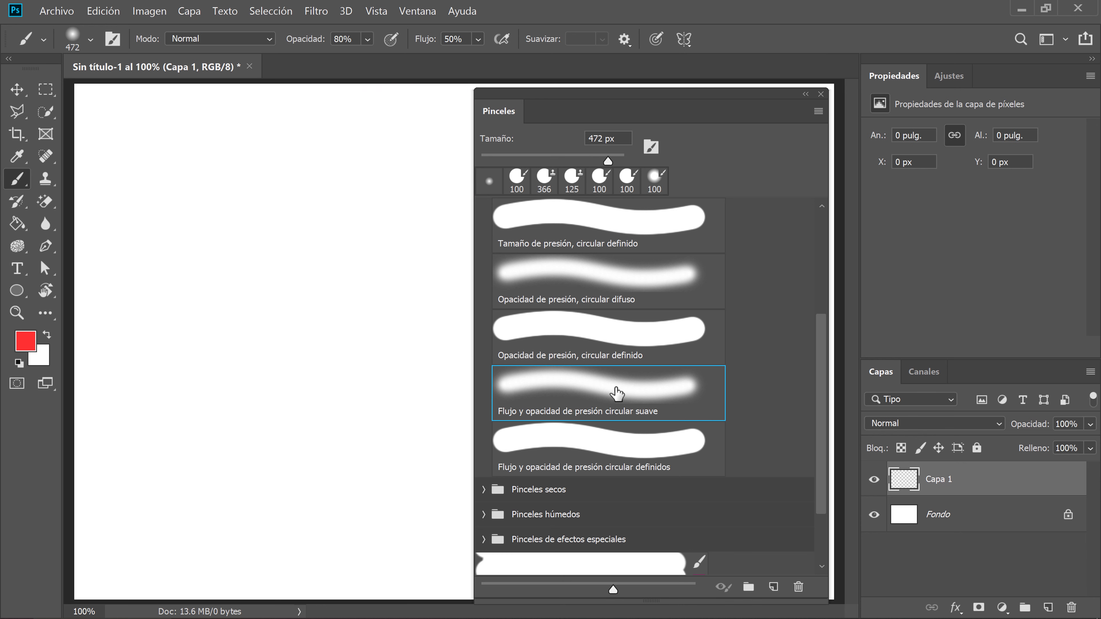
Step: Collapse Pinceles generales and briefly check the tip settings: 0% hardness, 25% spacing
scroll(616, 365, up, 3)
scroll(515, 269, up, 2)
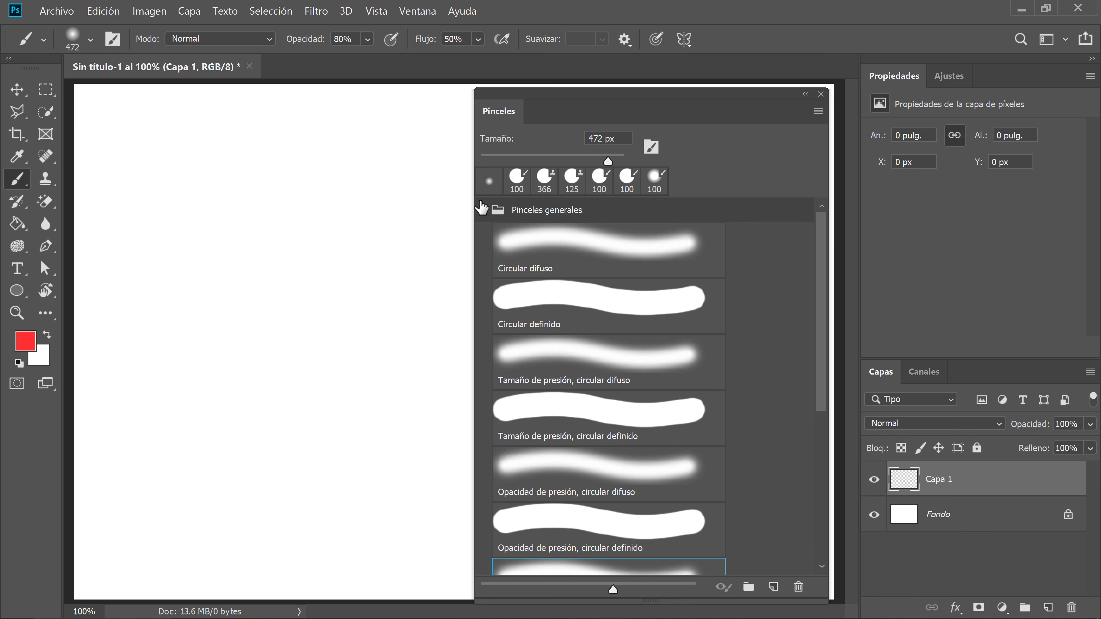
click(484, 210)
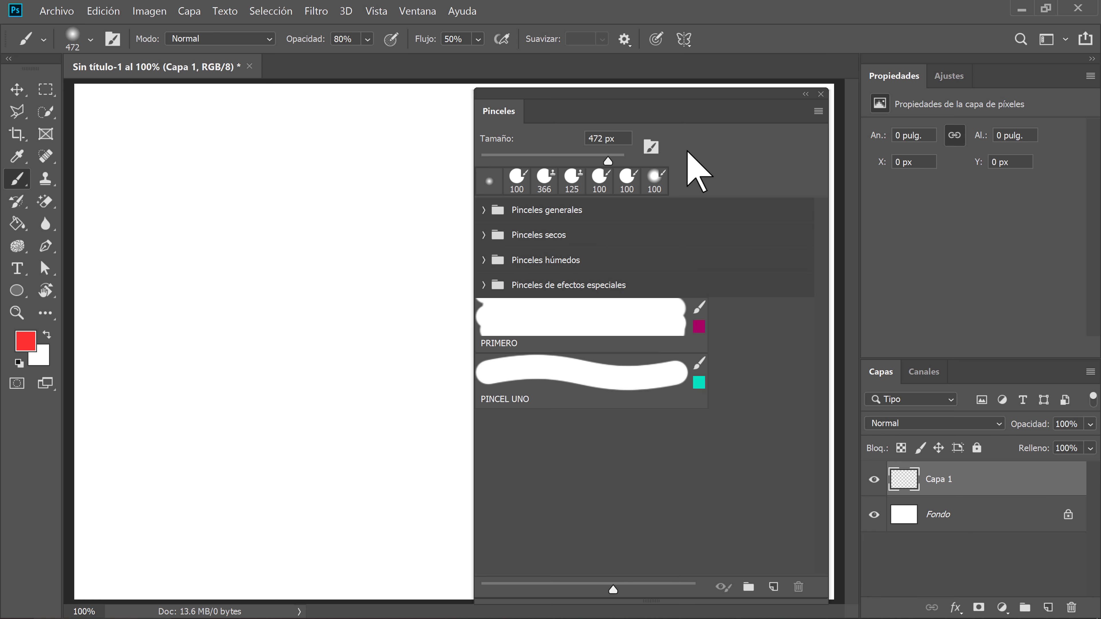
click(651, 145)
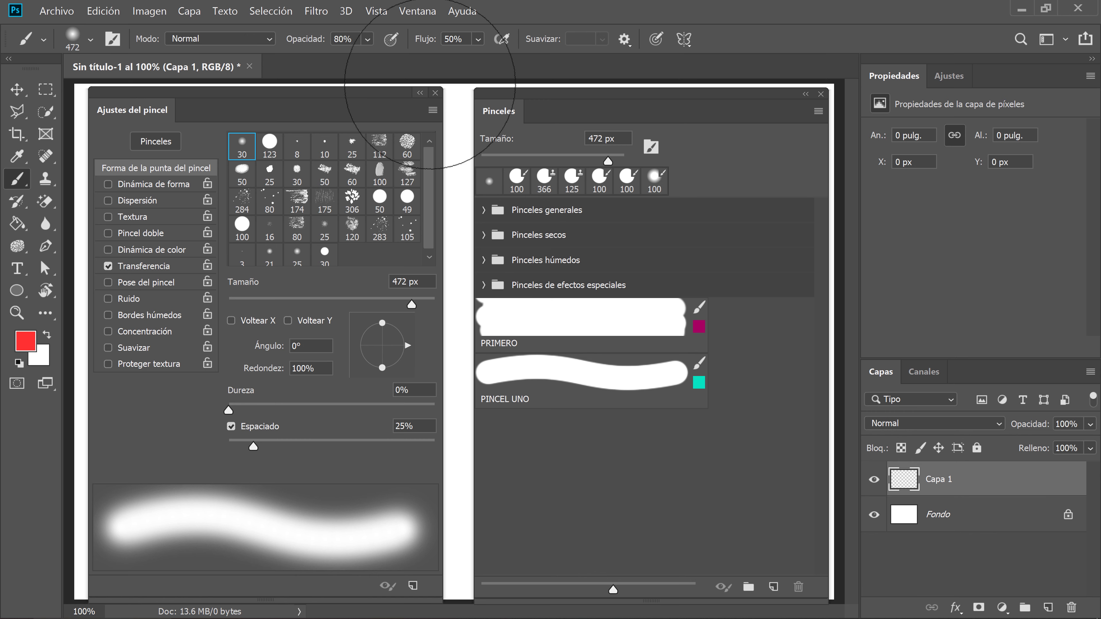
click(435, 93)
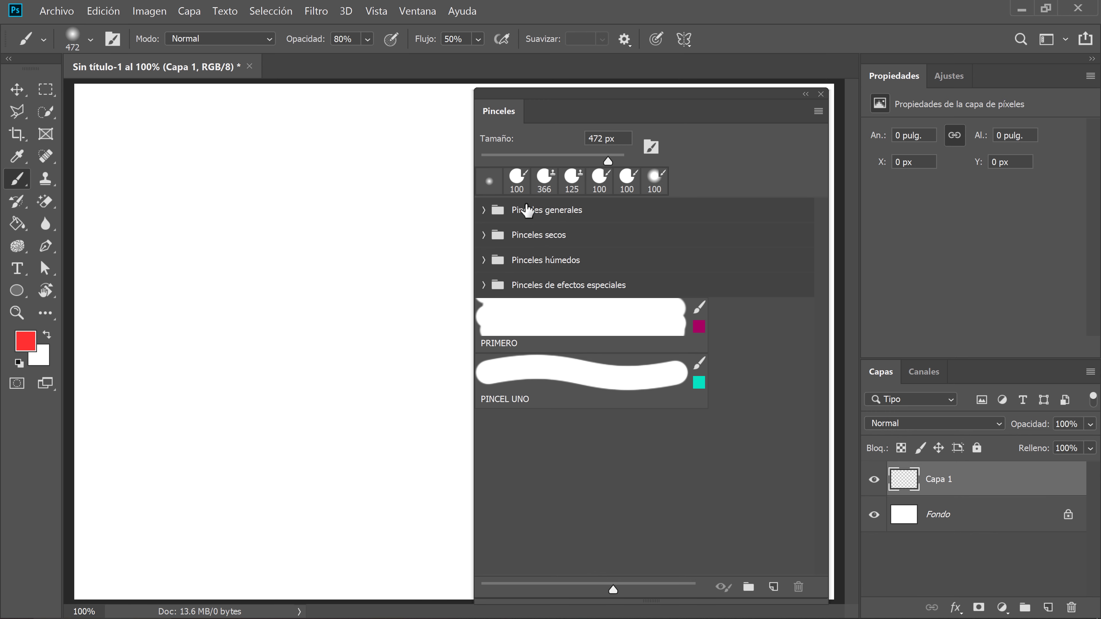
Step: Try several recent brush presets and dismiss the missing clone source error
click(520, 185)
click(553, 184)
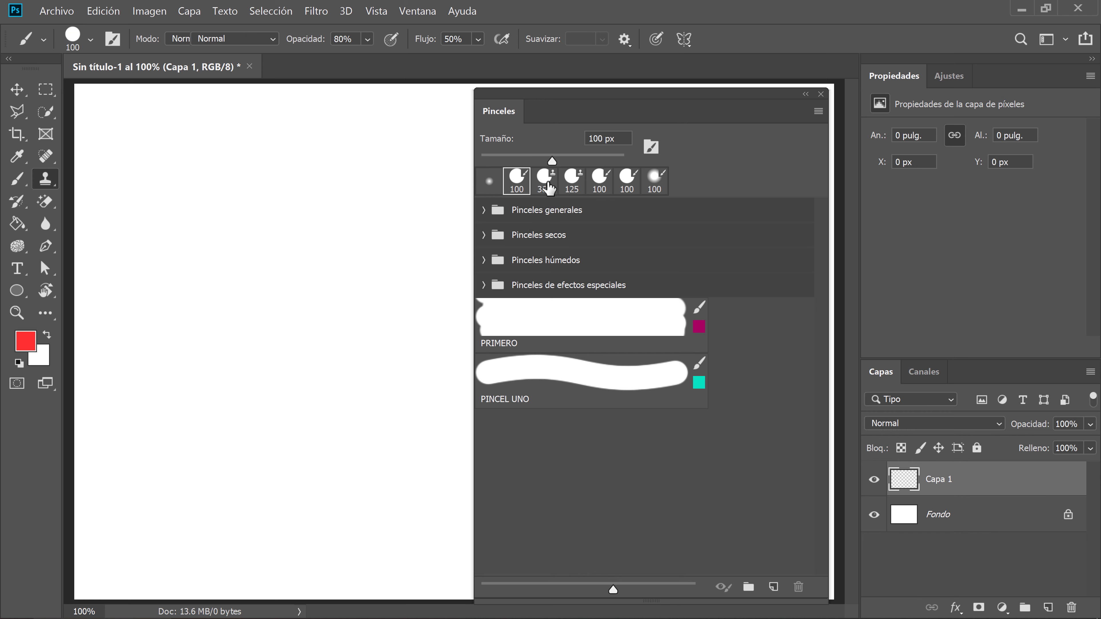
click(621, 191)
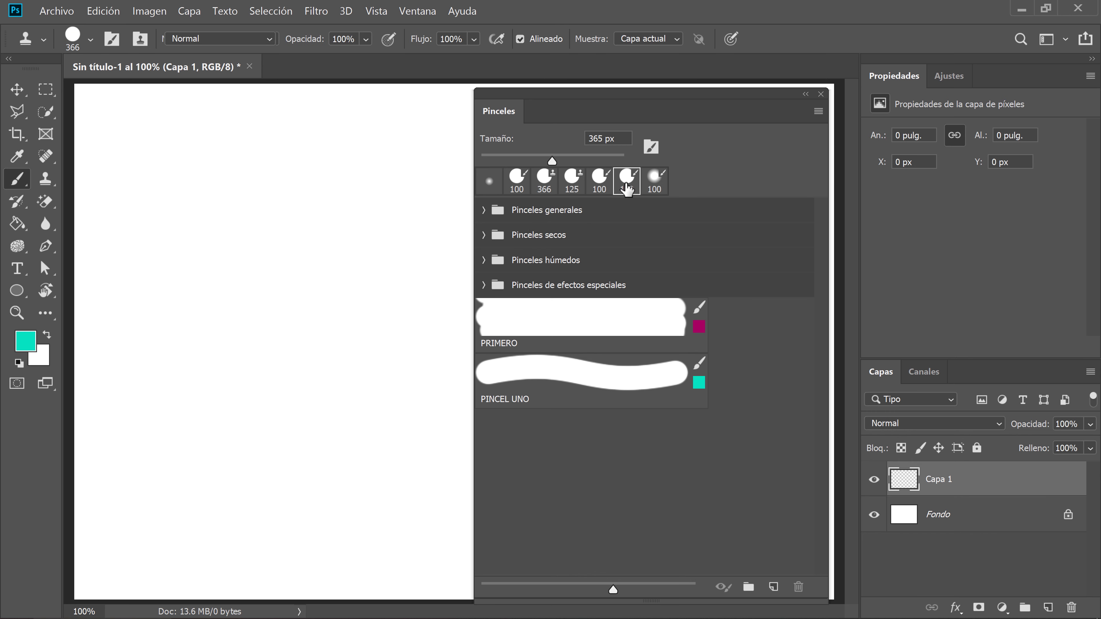
click(657, 190)
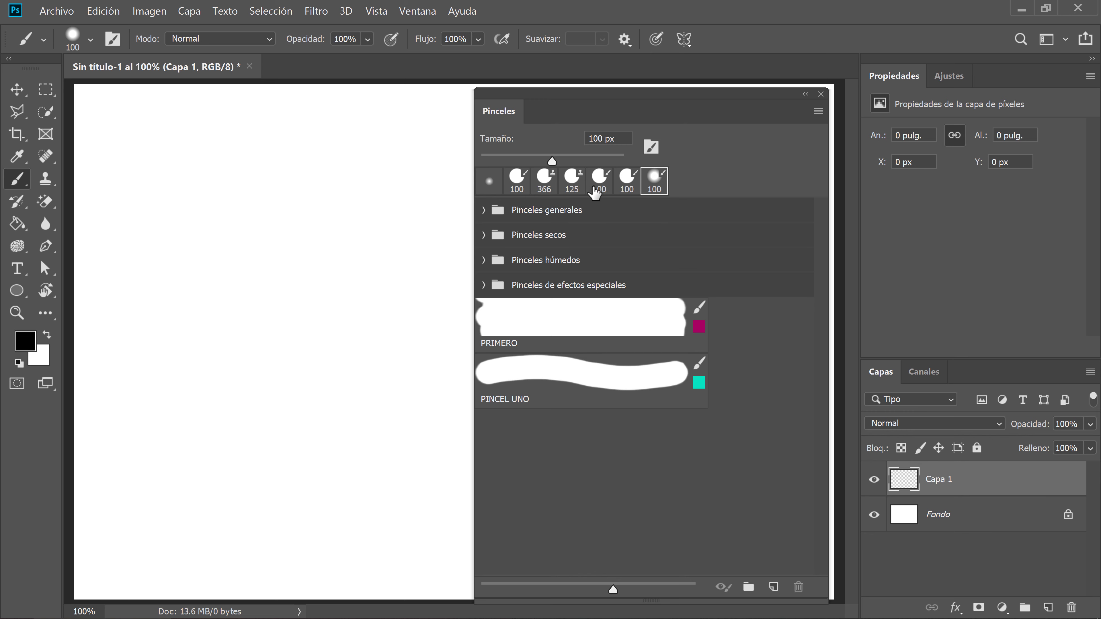
click(543, 186)
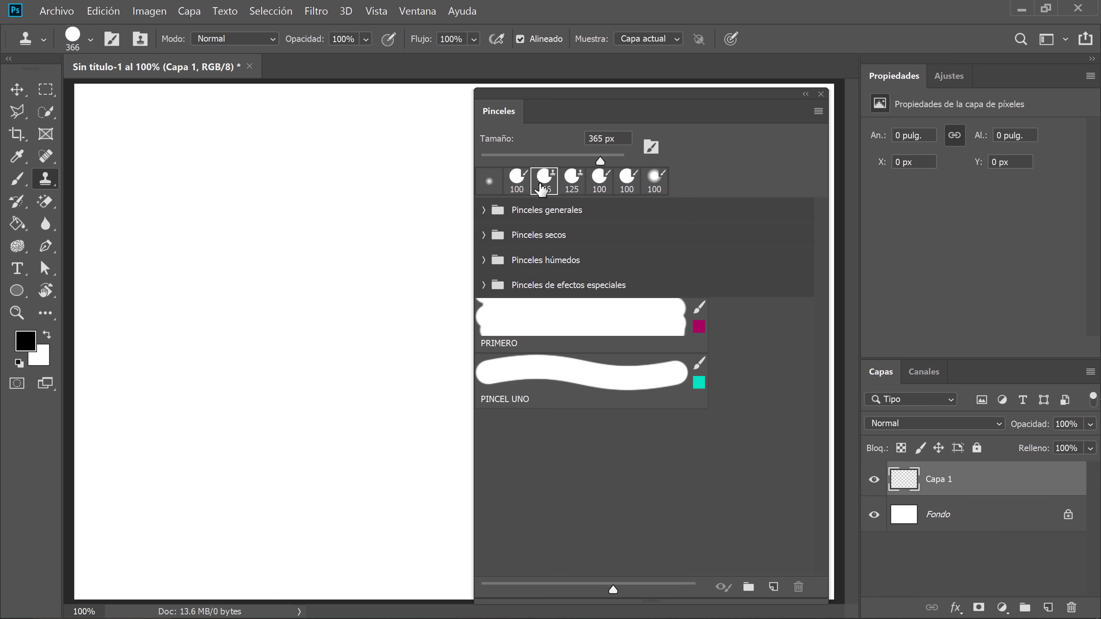
click(378, 167)
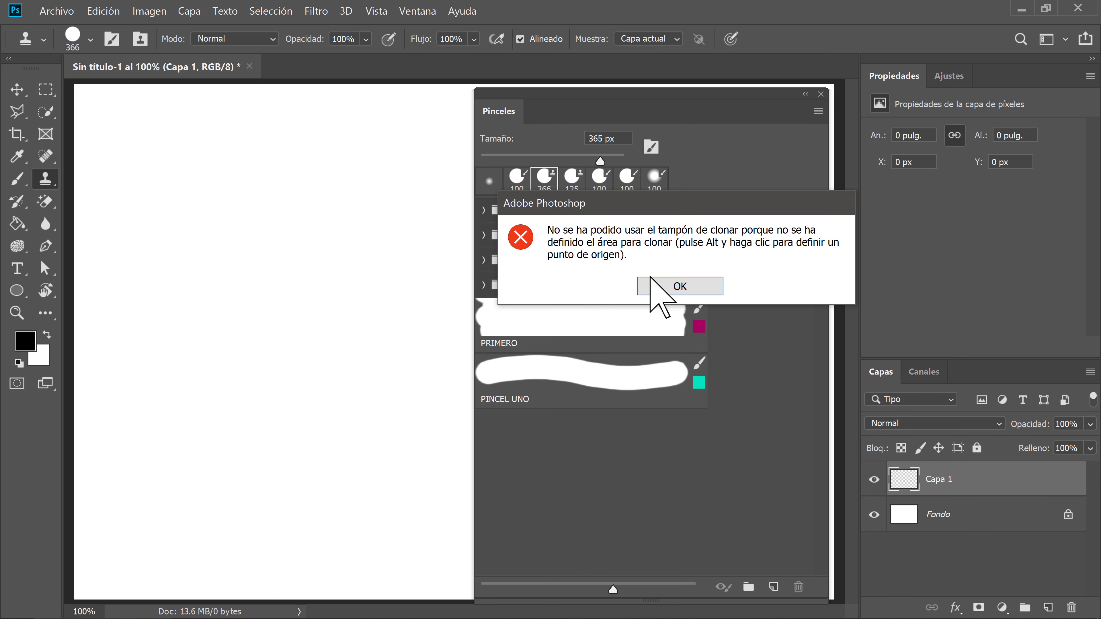
click(673, 285)
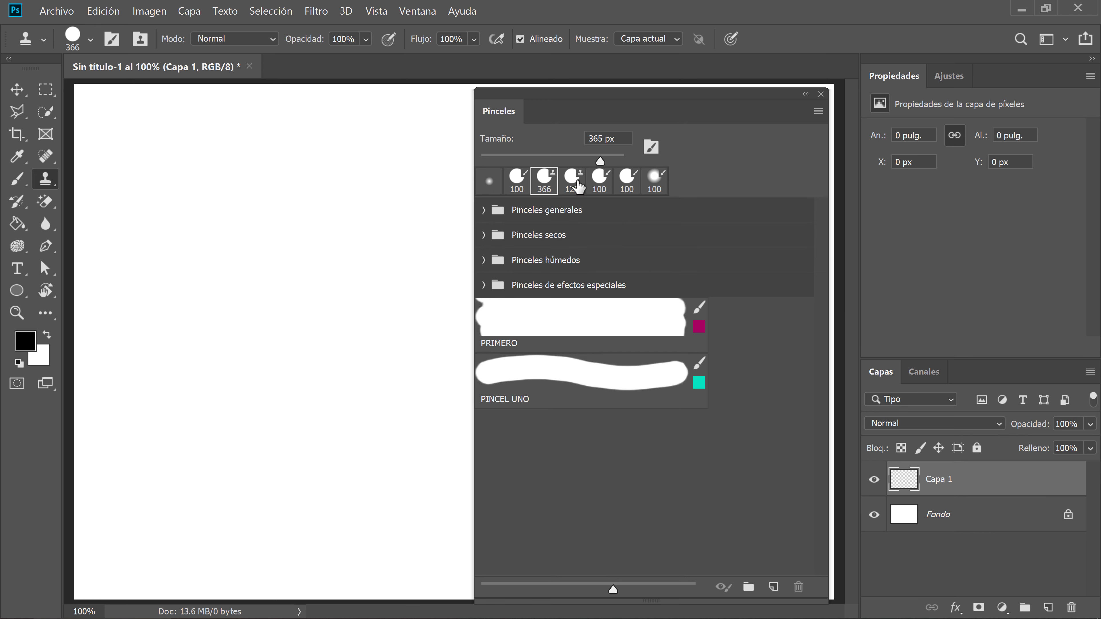
Step: Choose the 100 px round preset and undo a magenta S test stroke
click(600, 182)
mouse_move(368, 142)
mouse_down()
mouse_move(228, 194)
mouse_move(383, 256)
mouse_move(234, 318)
mouse_move(320, 368)
mouse_move(319, 433)
mouse_up()
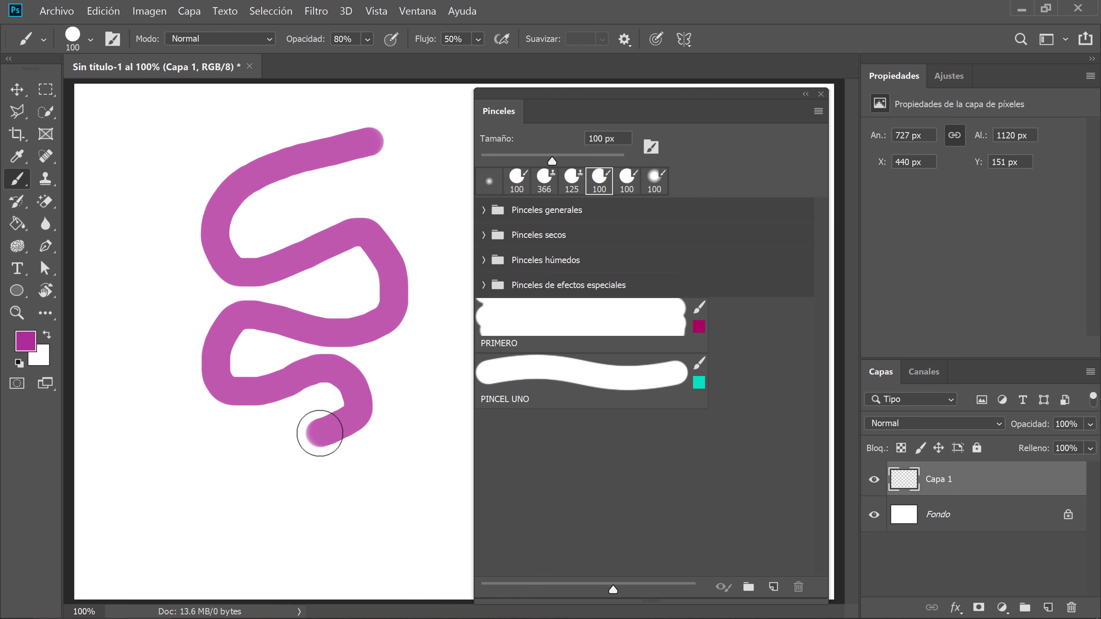
key(ctrl+z)
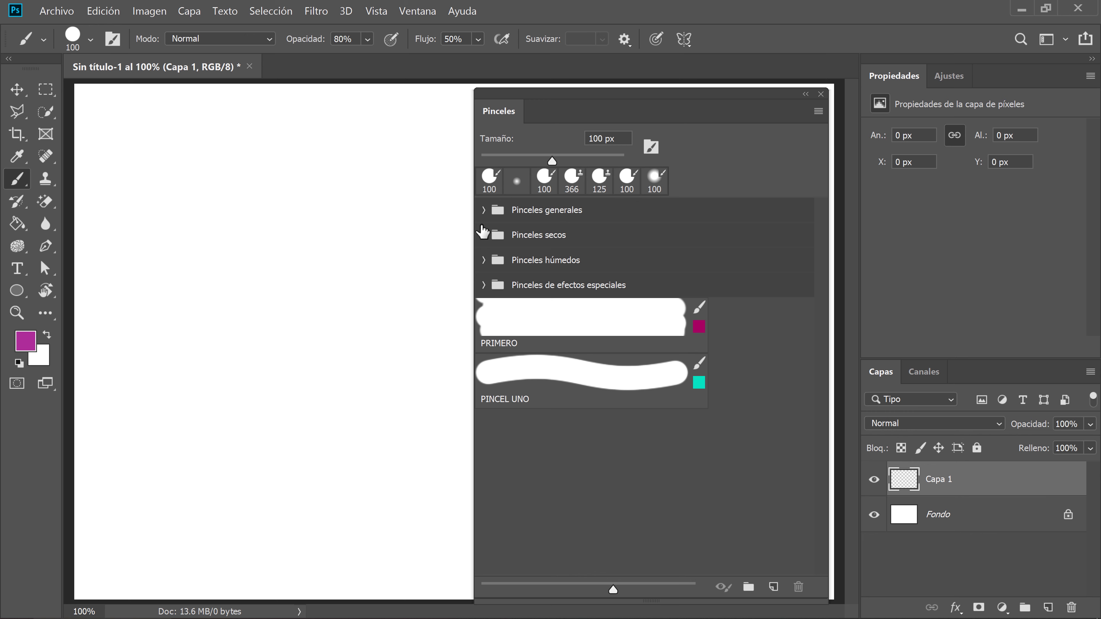
Step: Select Carboncillo tosco extra KYLE from Pinceles secos, scribble charcoal test marks, and clear them
click(483, 235)
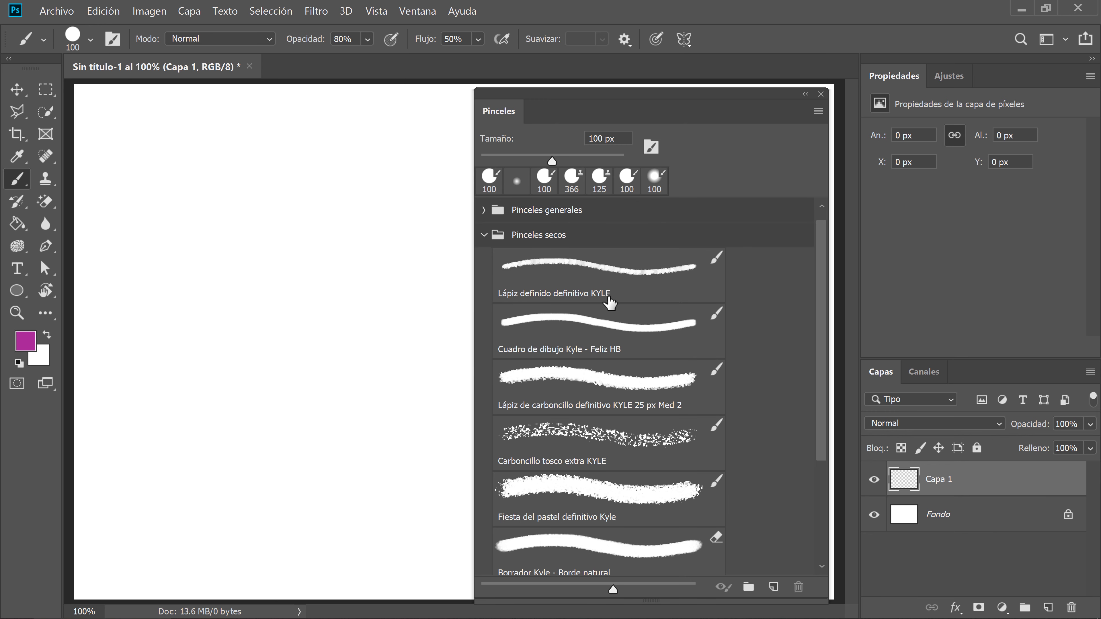
scroll(609, 301, down, 2)
click(615, 373)
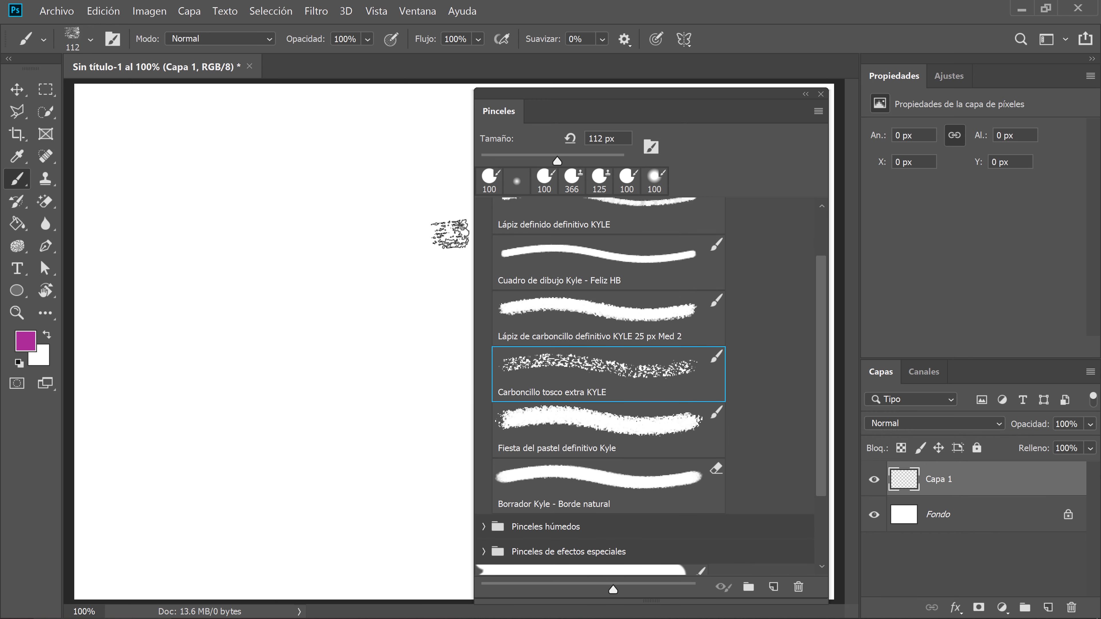
drag(410, 137, 229, 254)
mouse_move(236, 212)
mouse_down()
mouse_move(390, 478)
mouse_move(417, 191)
mouse_move(431, 216)
mouse_move(436, 519)
mouse_up()
mouse_move(356, 529)
mouse_down()
mouse_move(256, 467)
mouse_move(185, 473)
mouse_move(153, 443)
mouse_move(127, 192)
mouse_move(246, 116)
mouse_move(140, 172)
mouse_move(138, 352)
mouse_move(246, 159)
mouse_move(307, 130)
mouse_up()
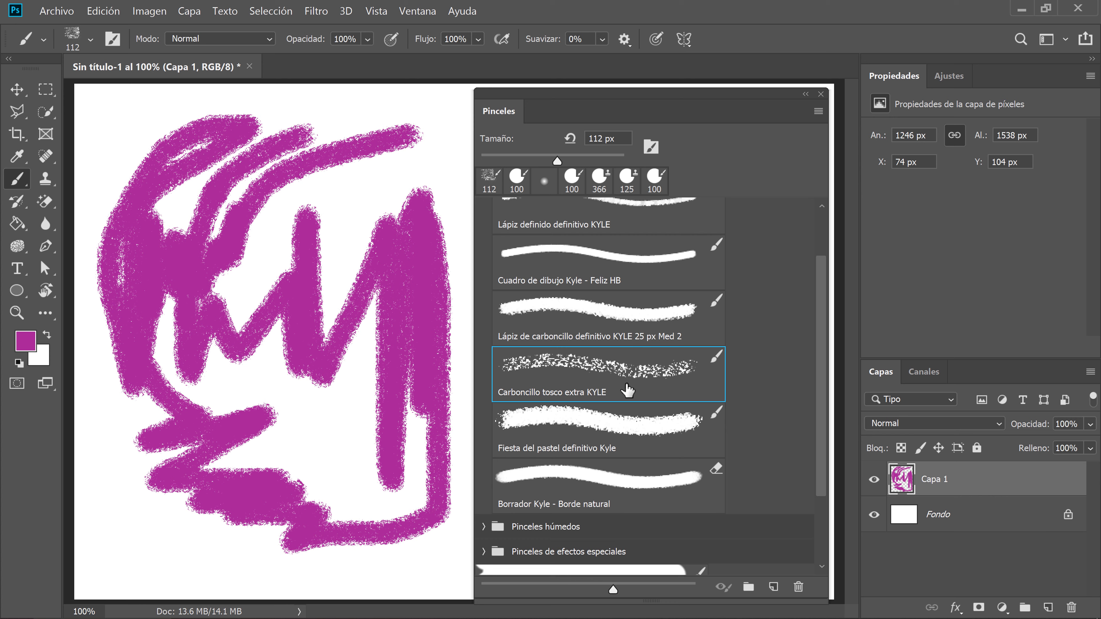
key(Delete)
Step: Paint more charcoal zigzags, then clear the layer back to blank
drag(415, 212, 412, 412)
mouse_move(374, 371)
mouse_down()
mouse_move(353, 352)
mouse_move(226, 304)
mouse_up()
key(Delete)
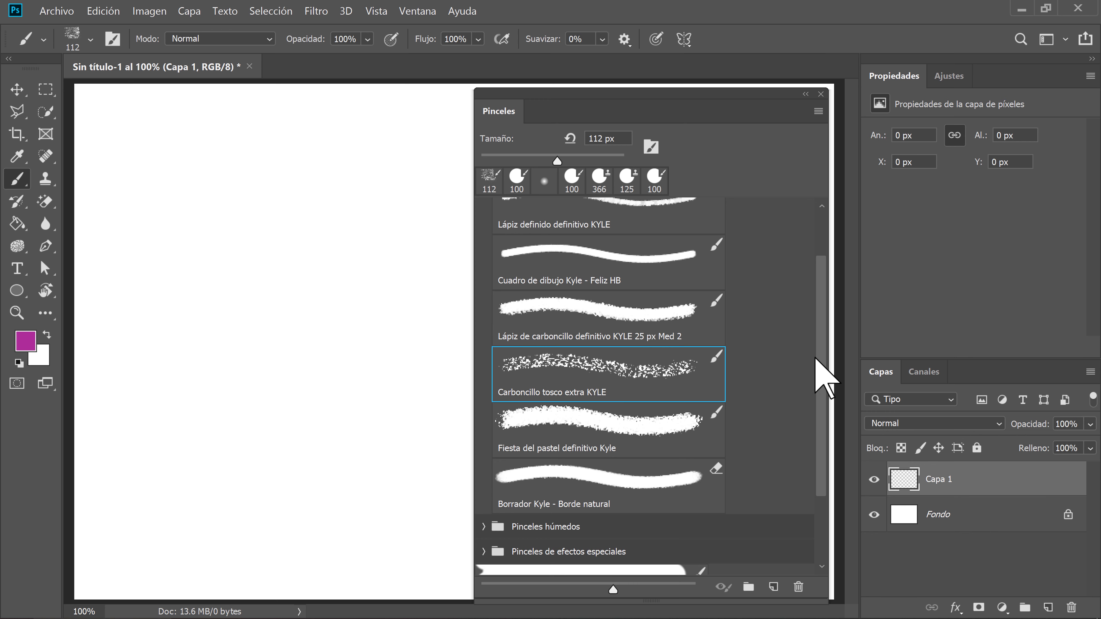
Step: Collapse the Pinceles secos folder and expand Pinceles húmedos
scroll(825, 375, down, 2)
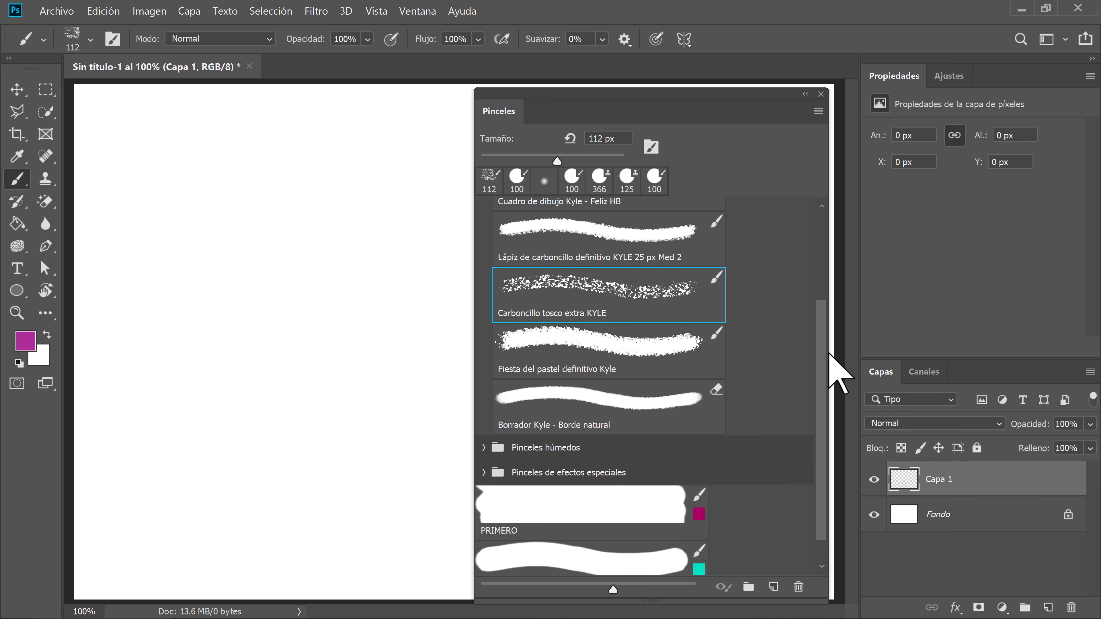
scroll(830, 321, up, 3)
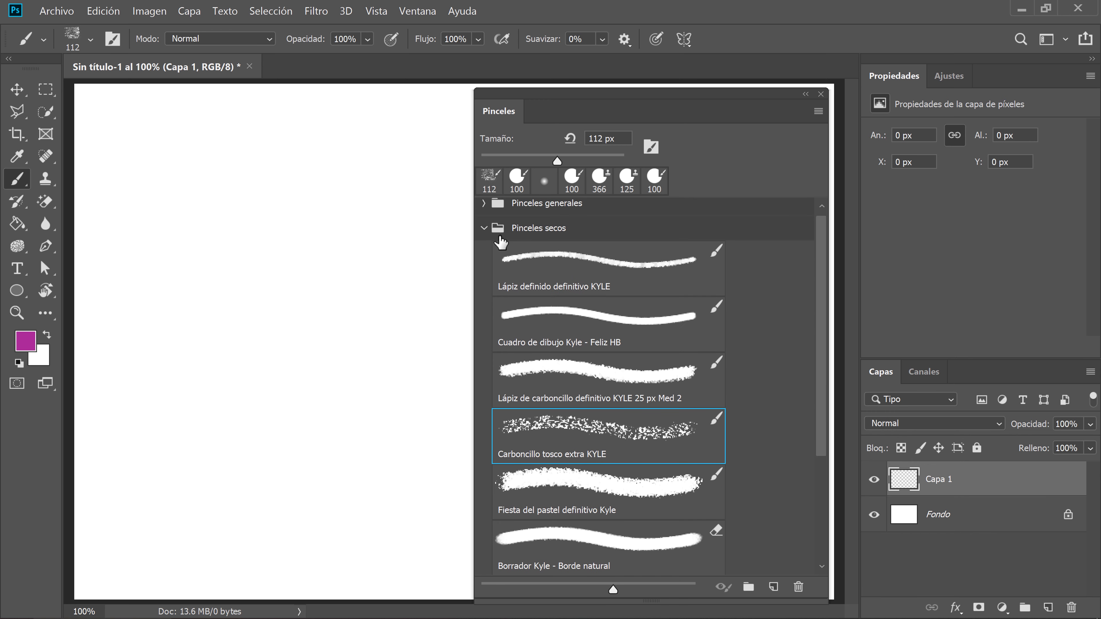
click(484, 229)
click(483, 260)
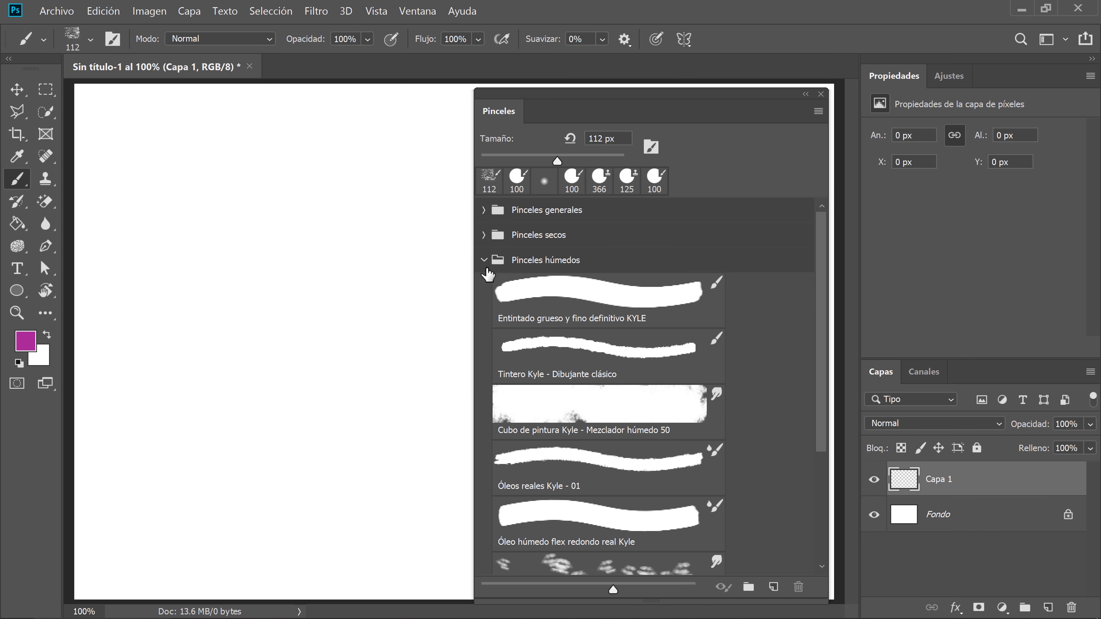
scroll(656, 404, down, 1)
scroll(655, 425, down, 2)
scroll(653, 434, down, 1)
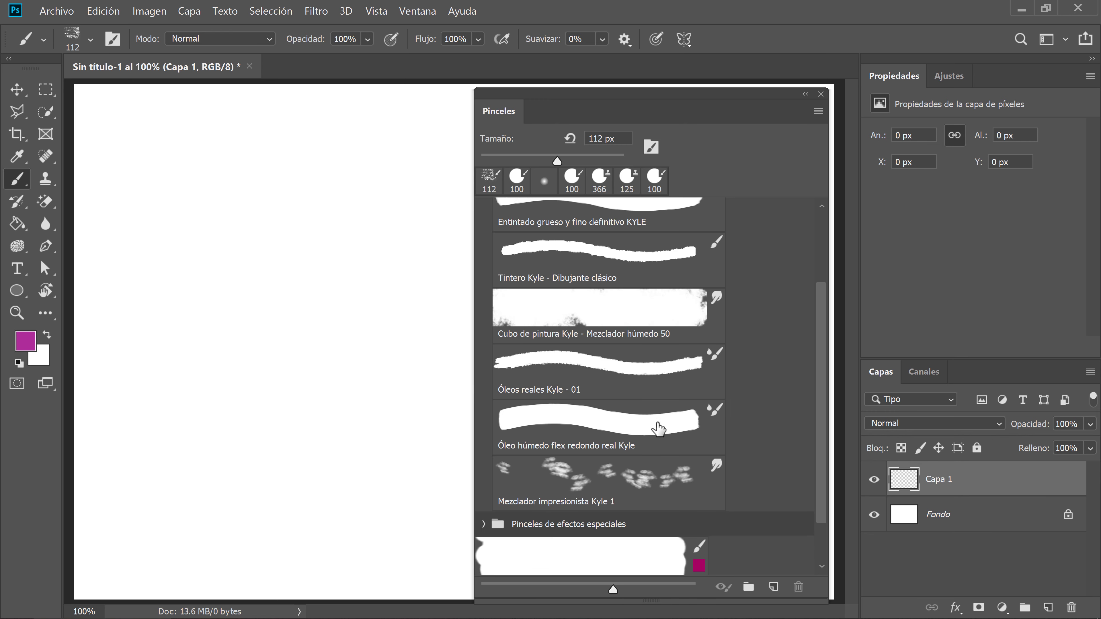
scroll(648, 467, down, 1)
scroll(646, 457, down, 1)
scroll(647, 456, up, 2)
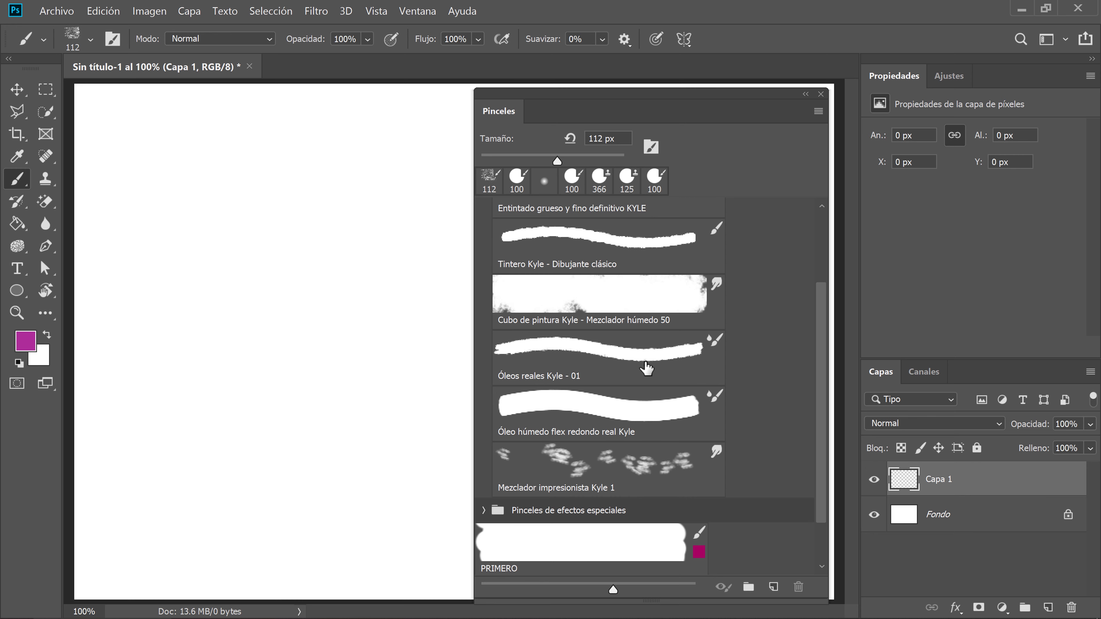
Step: Select the Óleos reales Kyle - 01 oil brush and undo a test stroke
click(683, 297)
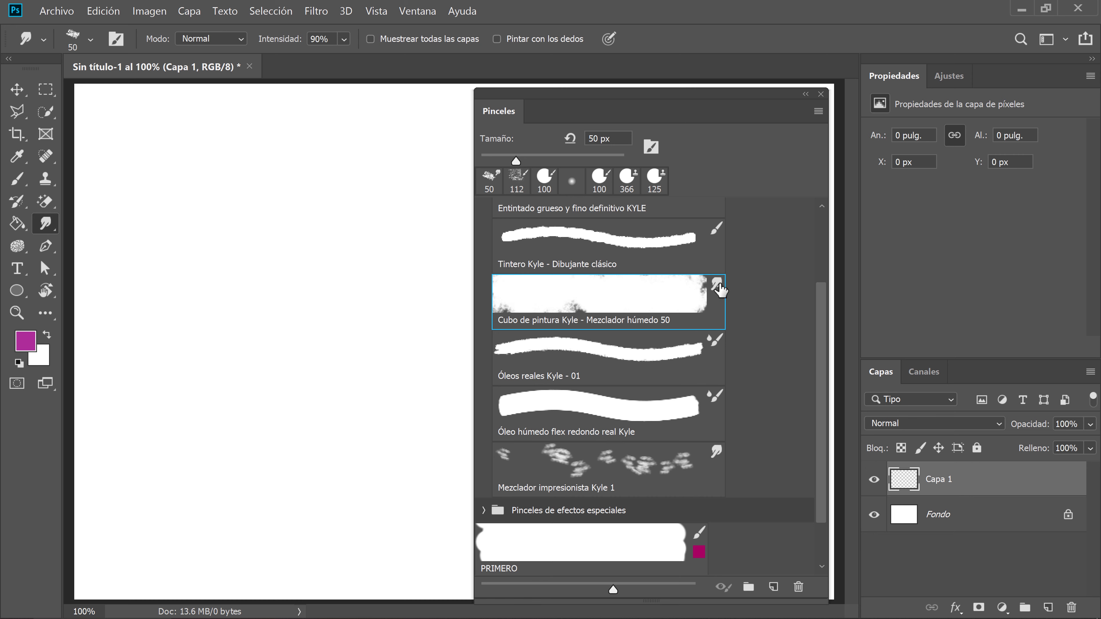
click(716, 354)
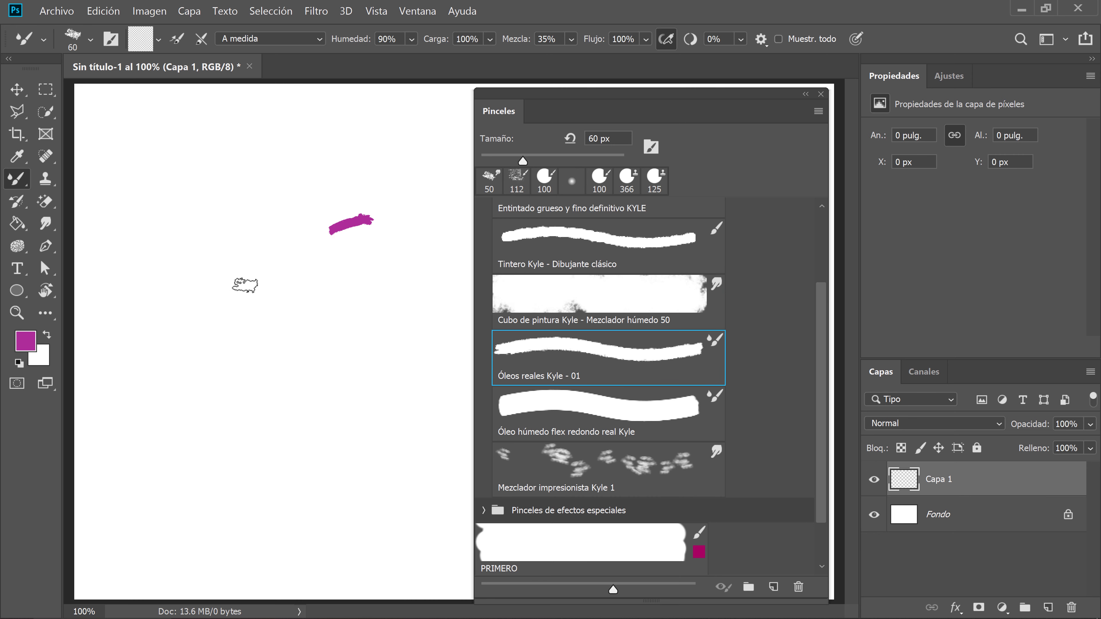
mouse_move(245, 285)
mouse_down()
mouse_move(354, 143)
mouse_move(227, 161)
mouse_up()
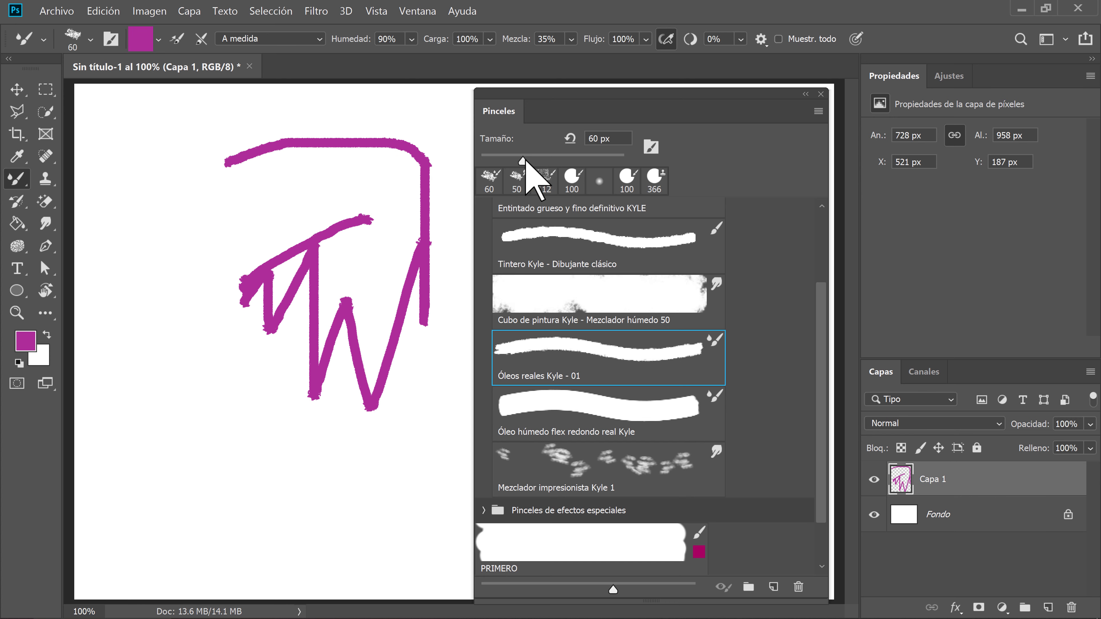
mouse_move(531, 162)
mouse_down()
mouse_move(619, 161)
mouse_move(596, 161)
mouse_up()
key(ctrl+z)
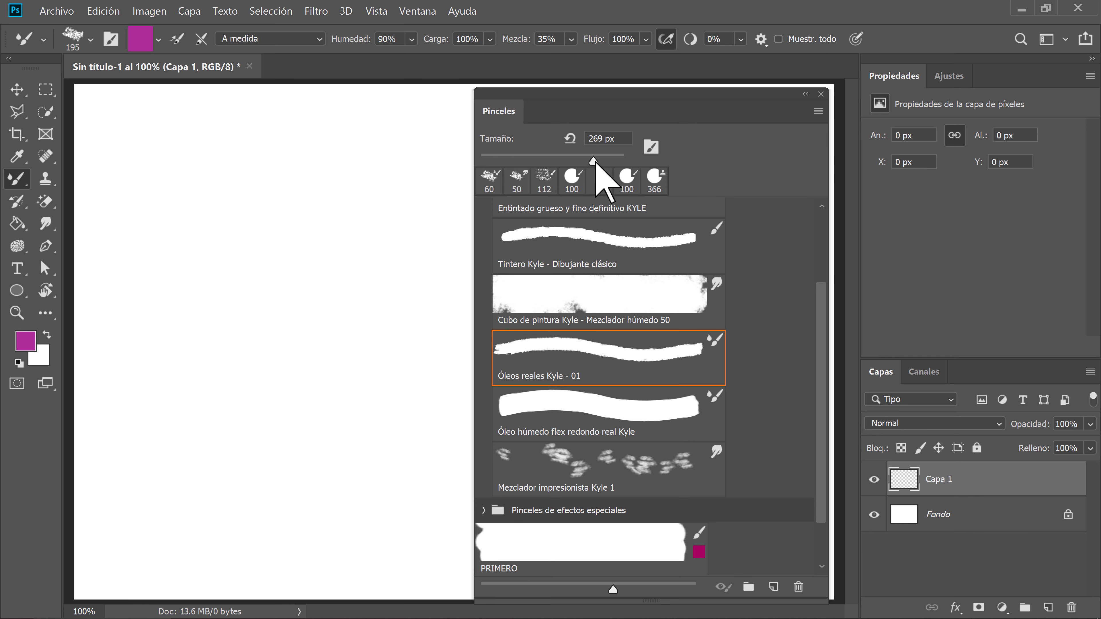
Step: Set the brush to 305 px and paint a large magenta N-shaped stroke
drag(321, 130, 242, 217)
mouse_move(224, 156)
mouse_down()
mouse_move(399, 366)
mouse_move(405, 180)
mouse_up()
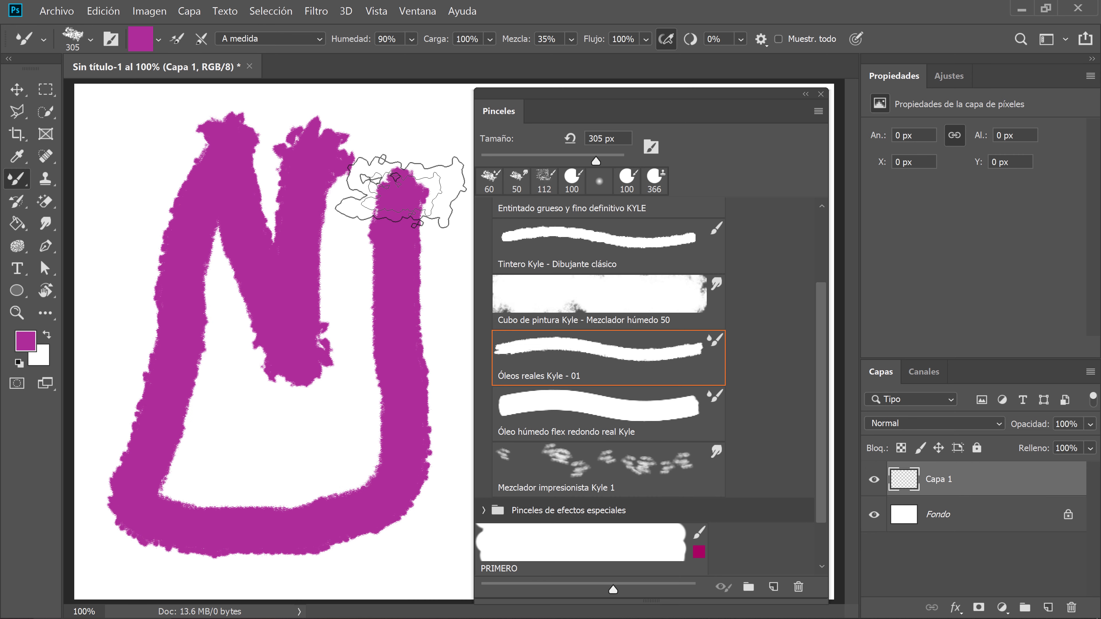
scroll(700, 319, up, 3)
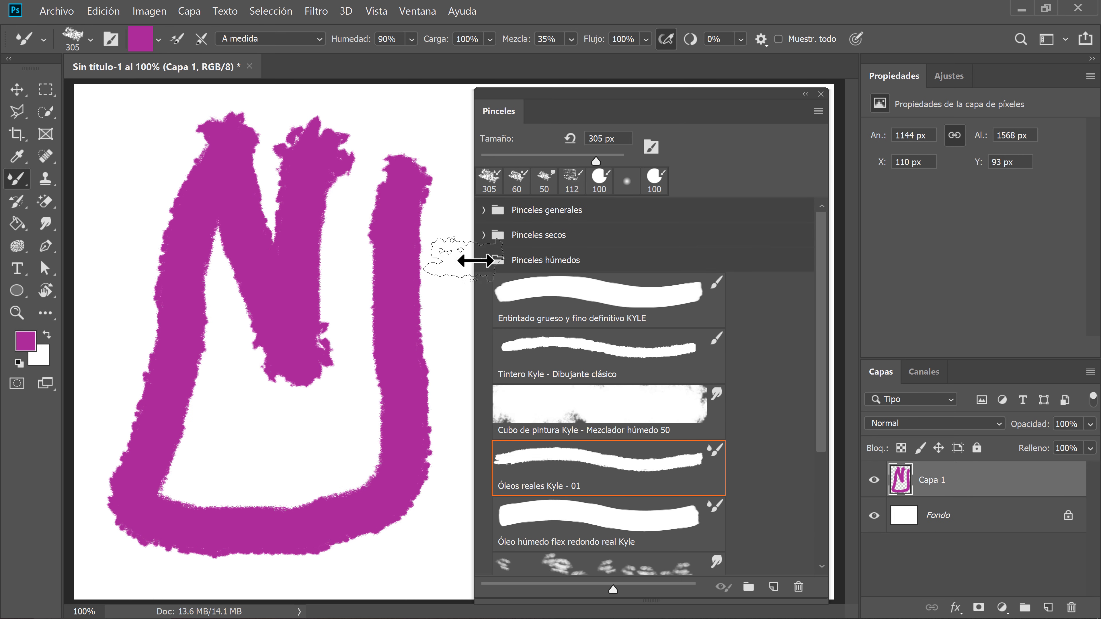
Step: Clear the oil stroke, spray magenta with the Kyle splatter tilt brush, and dock Pinceles right
click(483, 262)
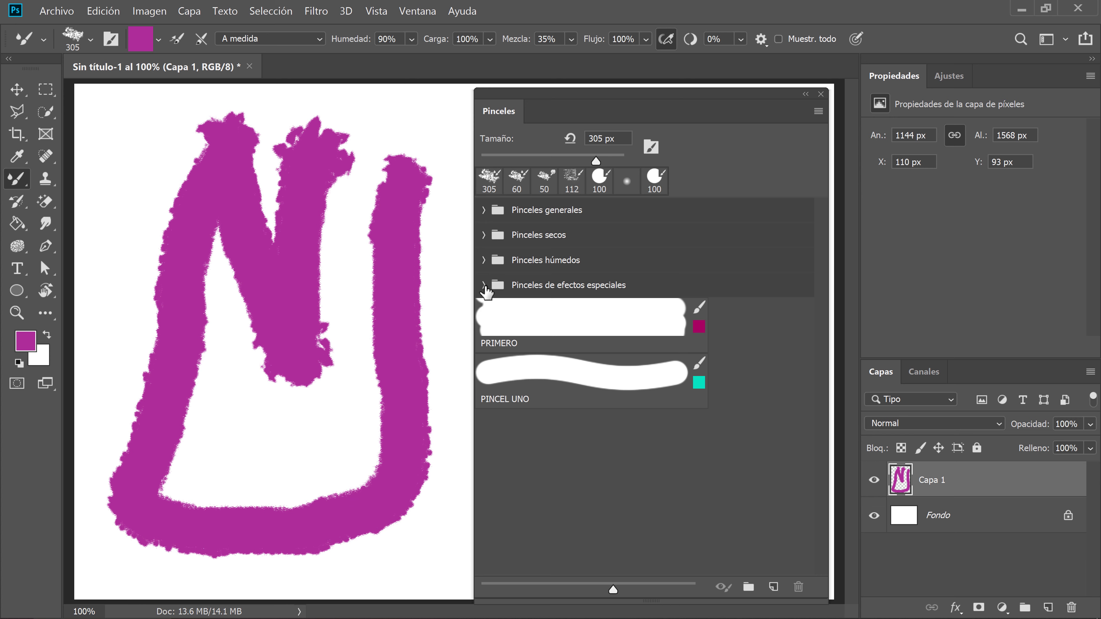
click(484, 286)
scroll(651, 330, down, 1)
key(Delete)
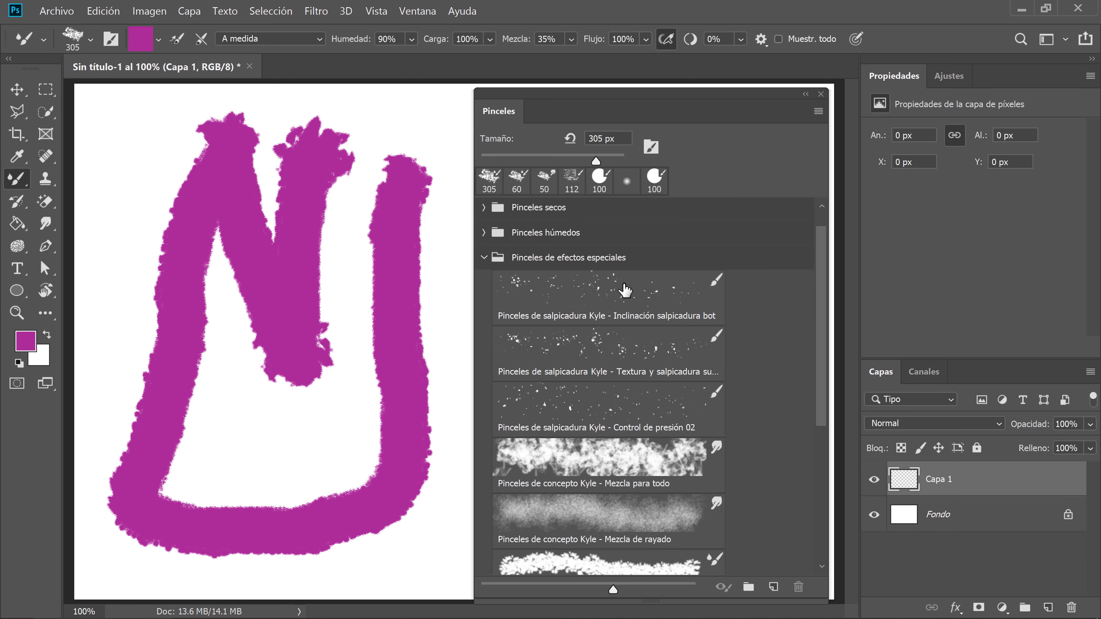
click(652, 289)
drag(319, 209, 403, 390)
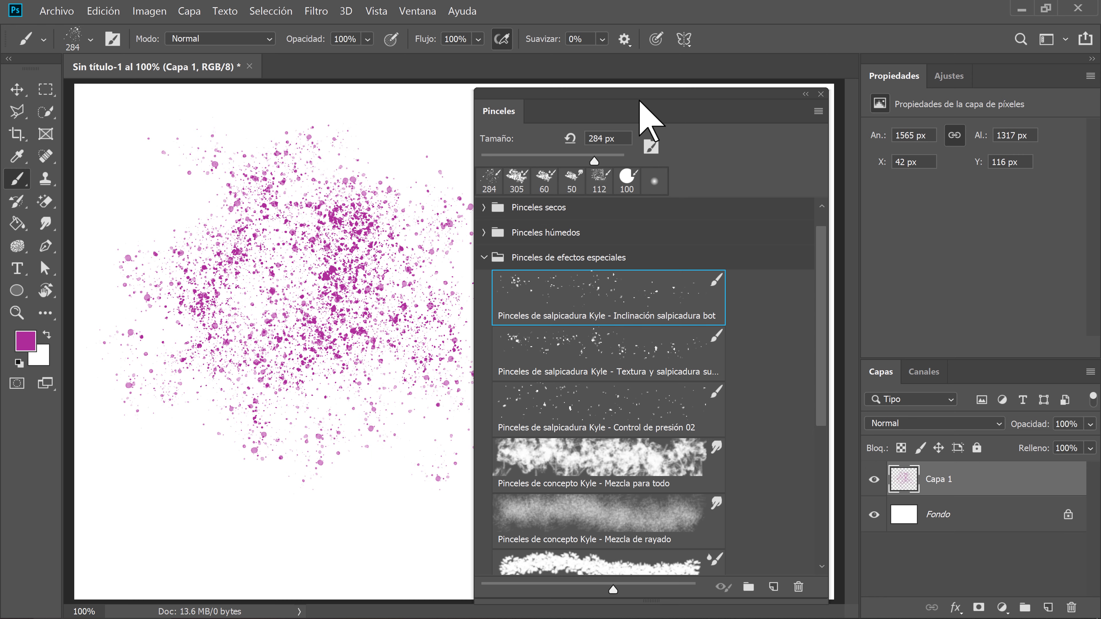
drag(520, 100, 1029, 89)
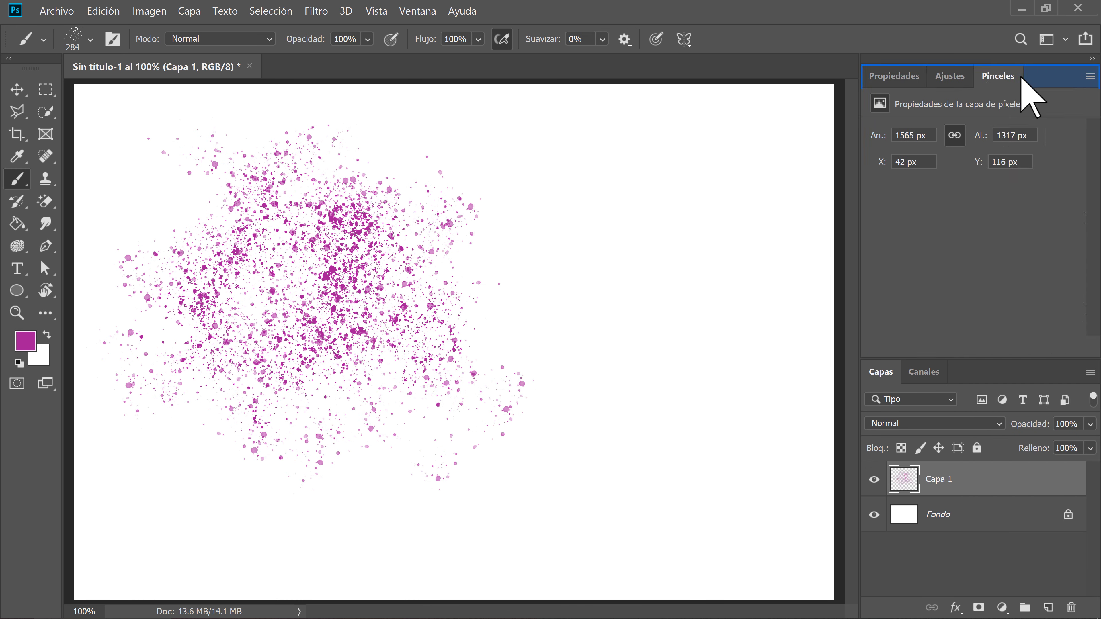
Step: Bring Pinceles forward, collapse Capas, and spread magenta splatter across the canvas
click(997, 77)
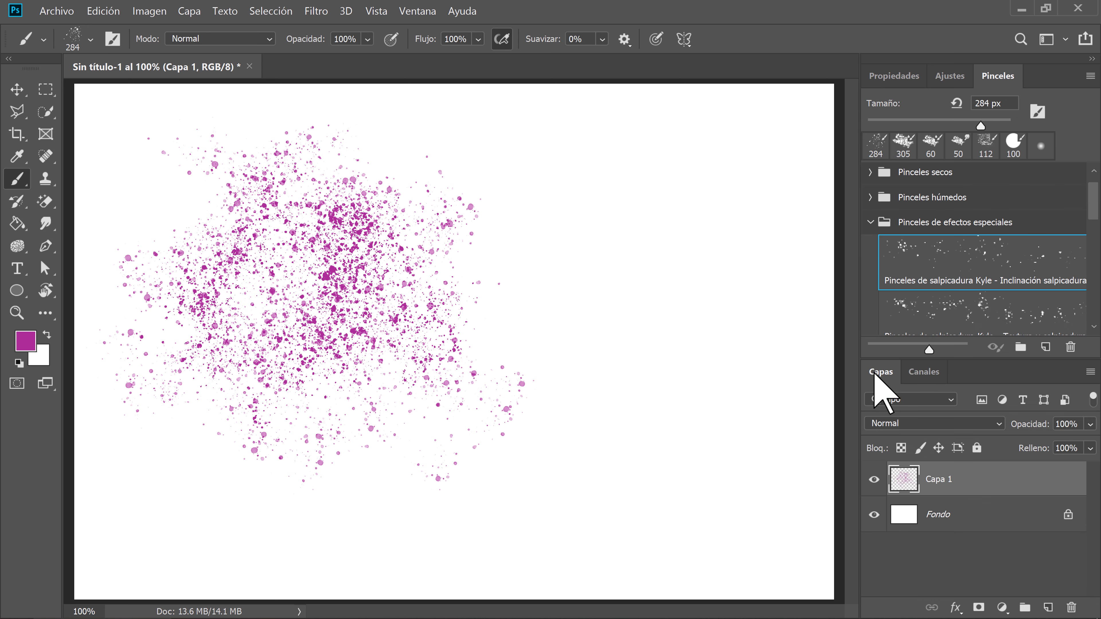
click(881, 372)
mouse_move(589, 193)
mouse_down()
mouse_move(565, 344)
mouse_move(602, 166)
mouse_move(234, 160)
mouse_move(170, 390)
mouse_move(369, 454)
mouse_move(676, 479)
mouse_move(737, 307)
mouse_up()
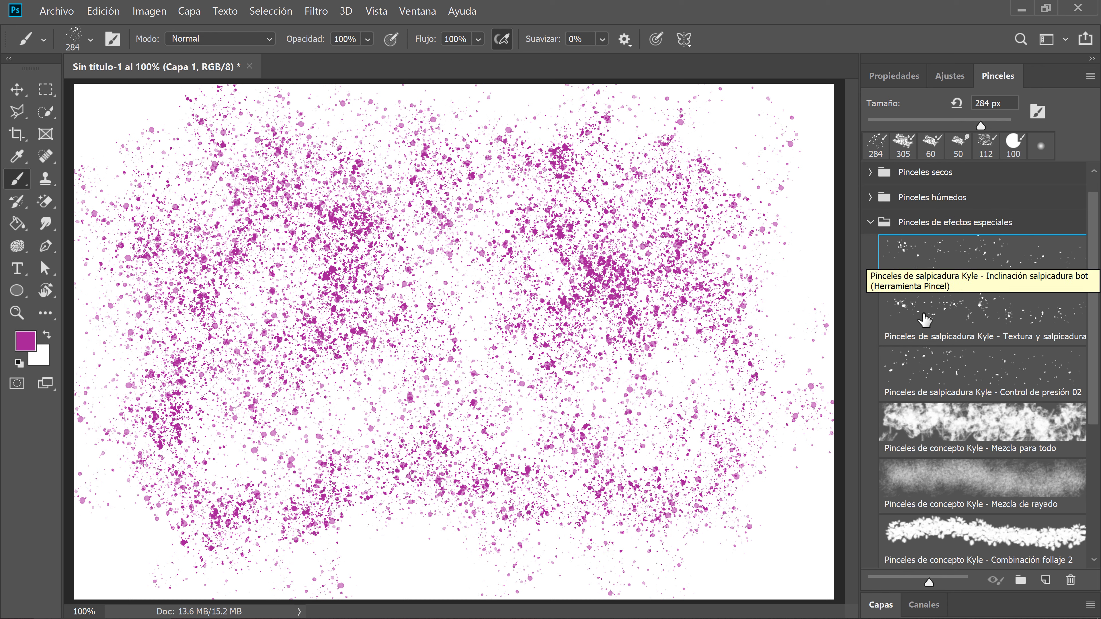
Step: Browse the effect brushes, reselect the splatter brush, and collapse Pinceles de efectos especiales
click(926, 423)
scroll(927, 429, down, 1)
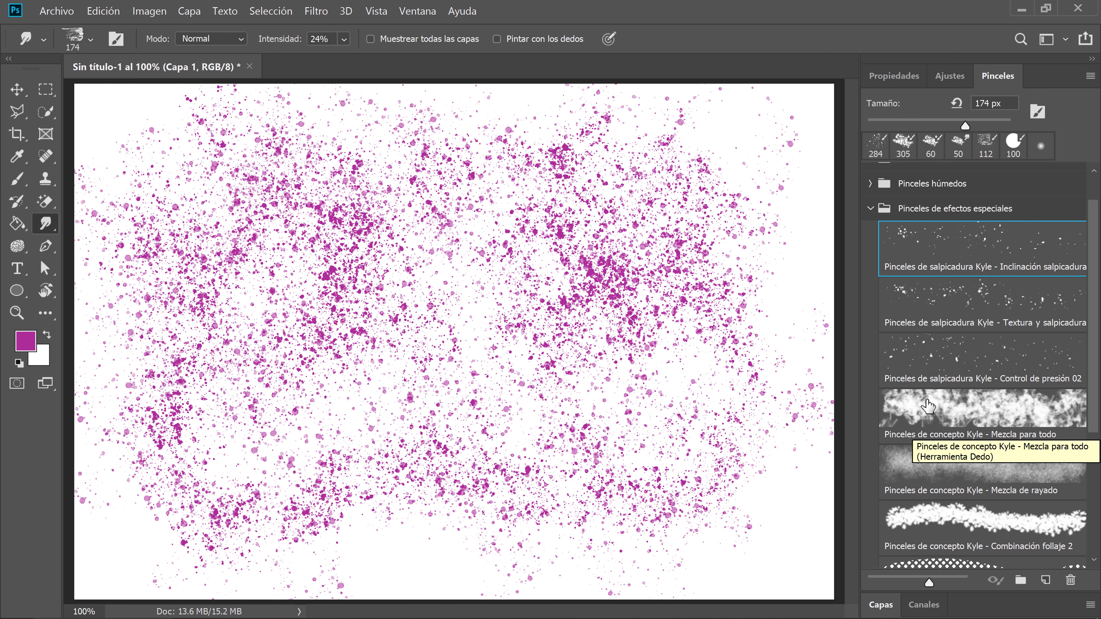
click(940, 382)
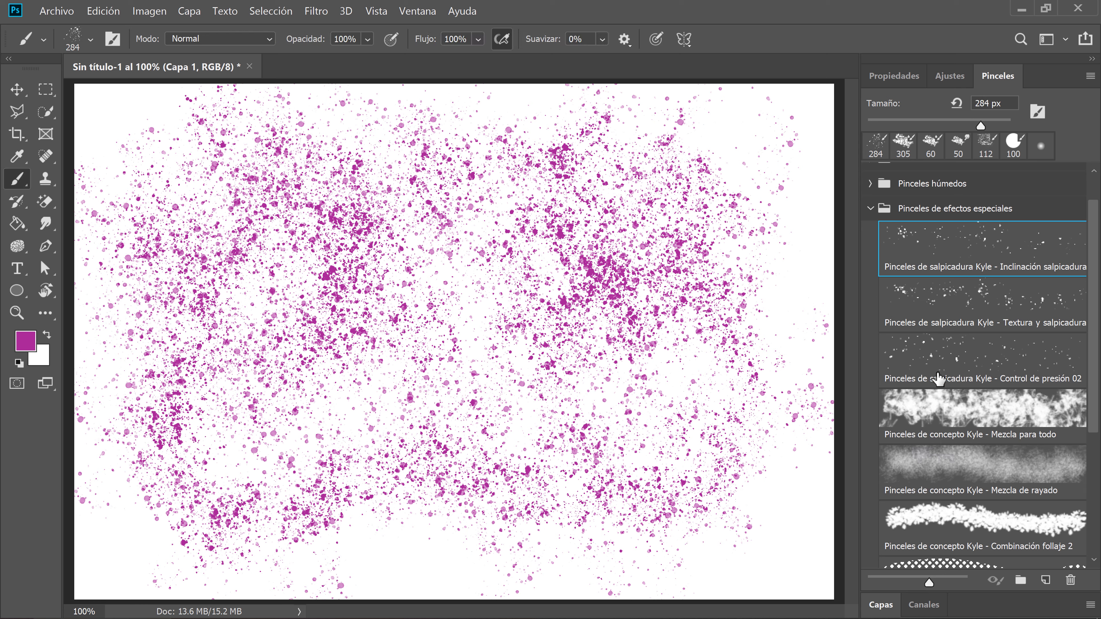
scroll(960, 377, down, 2)
scroll(960, 377, down, 5)
scroll(960, 377, down, 2)
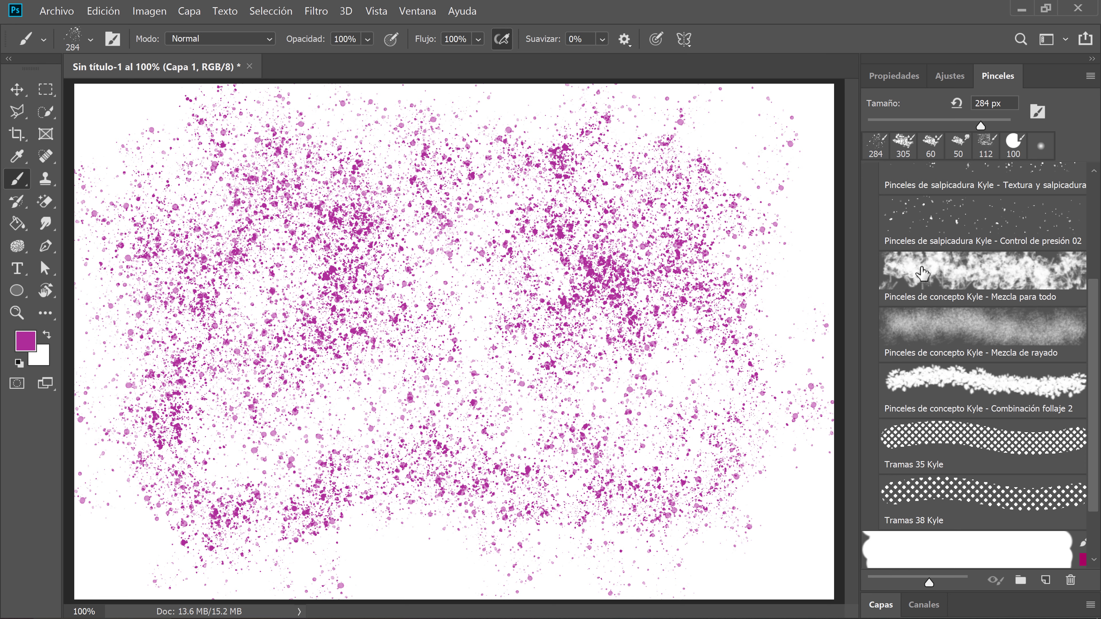
scroll(971, 356, up, 4)
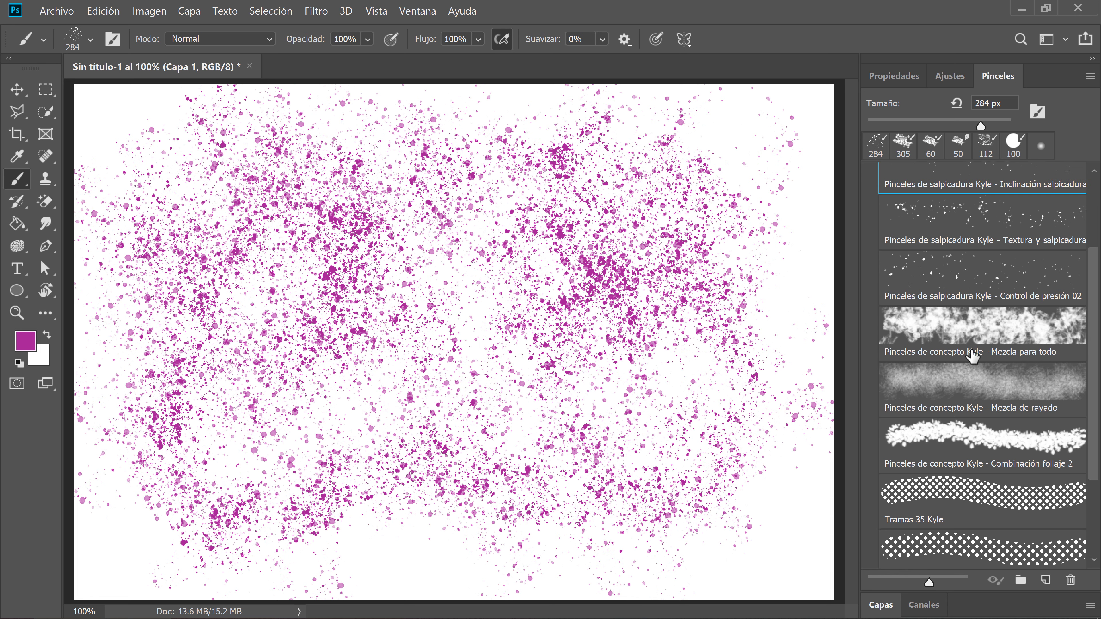
scroll(971, 356, up, 4)
scroll(891, 276, up, 4)
click(870, 250)
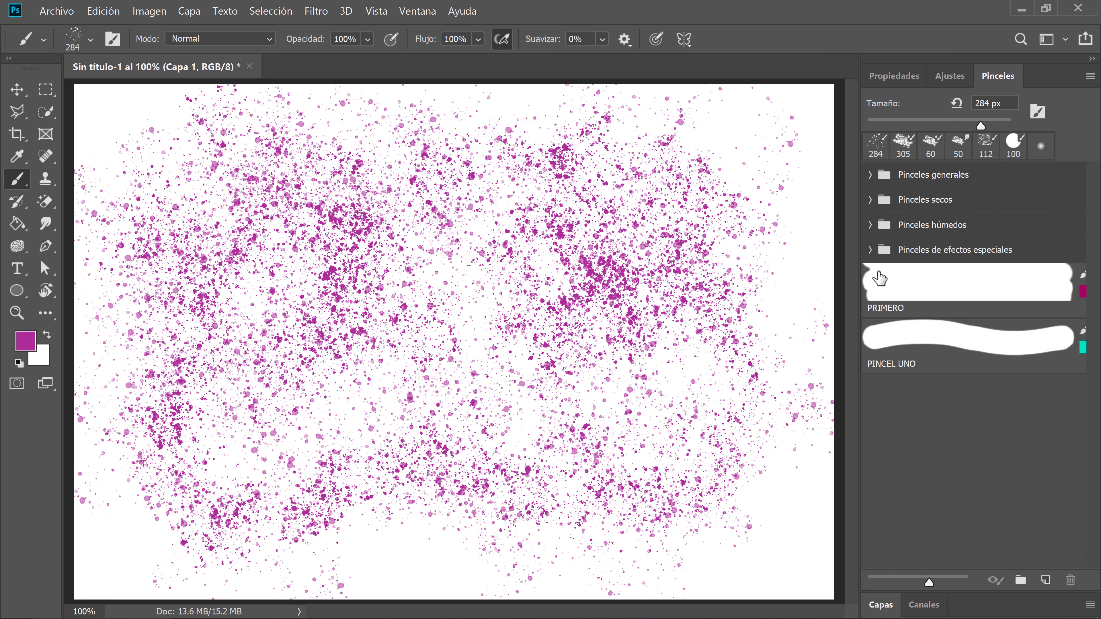